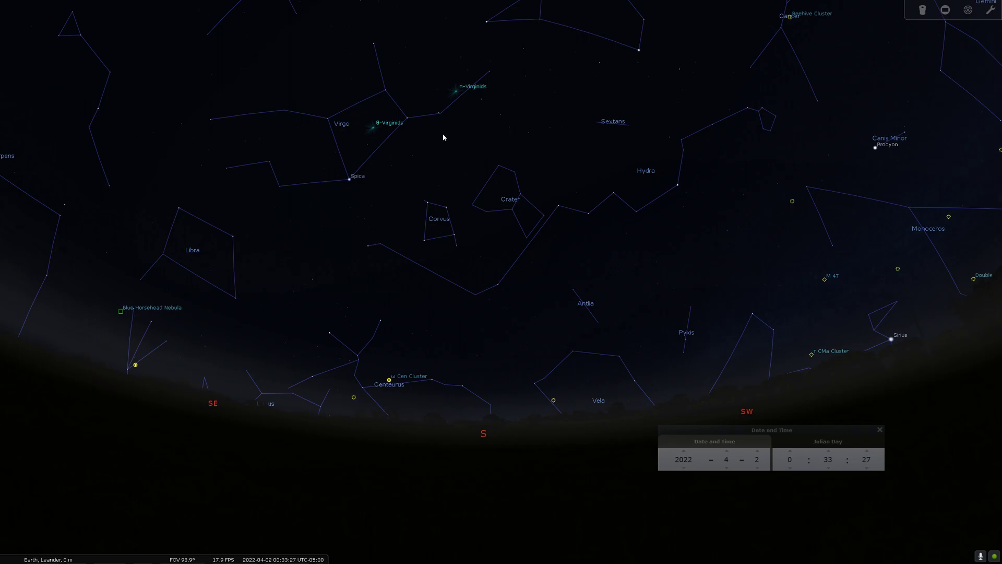
# - Pan and zoom the sky to a roughly 26° view of Coma Berenices between M 53 and Denebola
pyautogui.moveTo(443, 136); pyautogui.dragTo(493, 231)
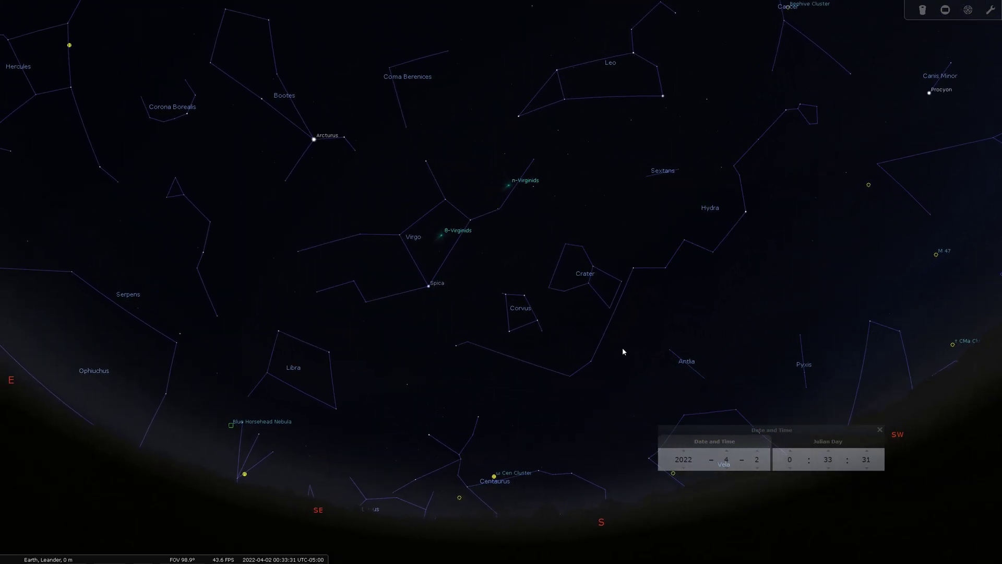
pyautogui.scroll(3, 488, 235)
pyautogui.moveTo(439, 151); pyautogui.dragTo(428, 301)
pyautogui.scroll(2, 381, 196)
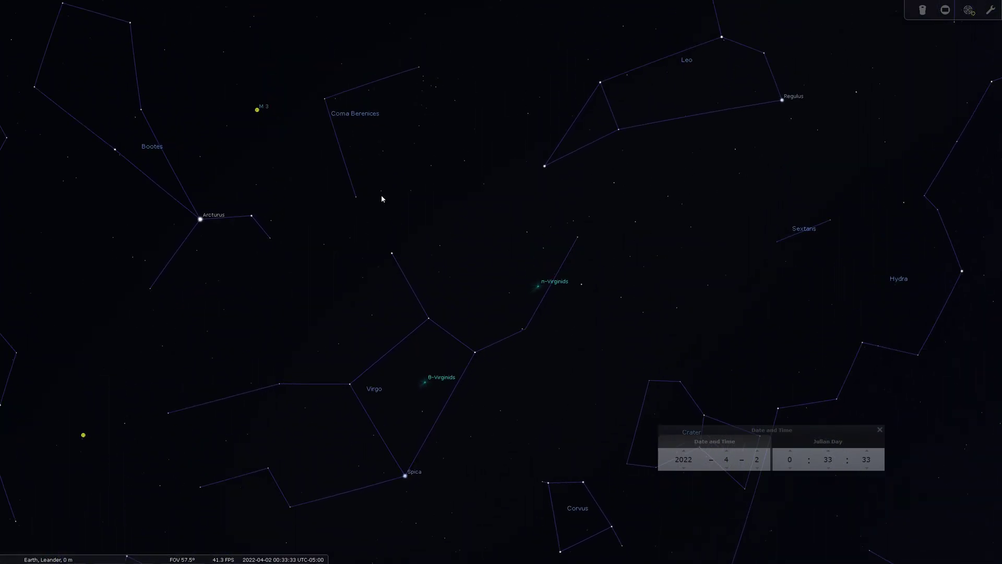
pyautogui.moveTo(317, 74); pyautogui.dragTo(335, 214)
pyautogui.scroll(3, 336, 211)
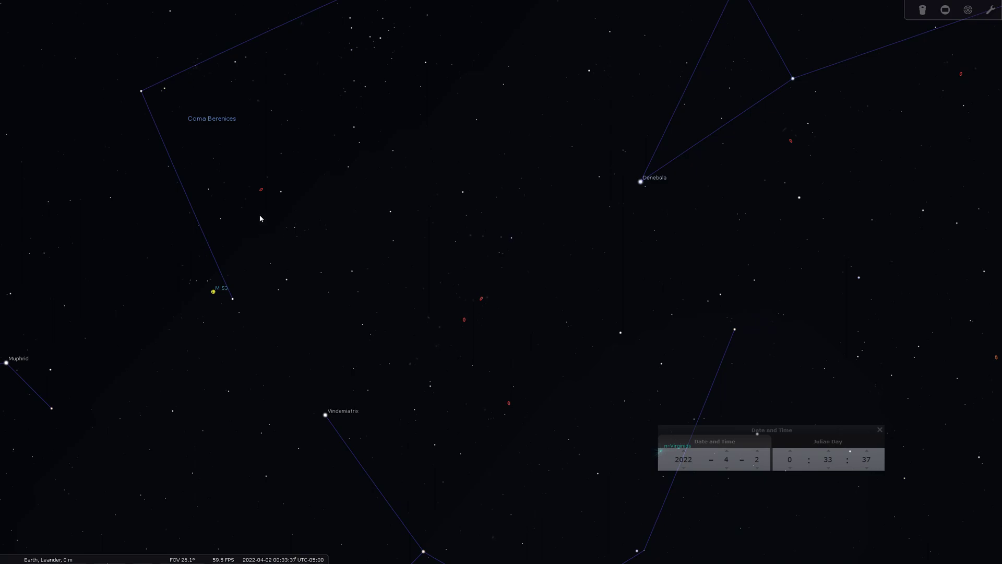
pyautogui.moveTo(339, 196); pyautogui.dragTo(371, 209)
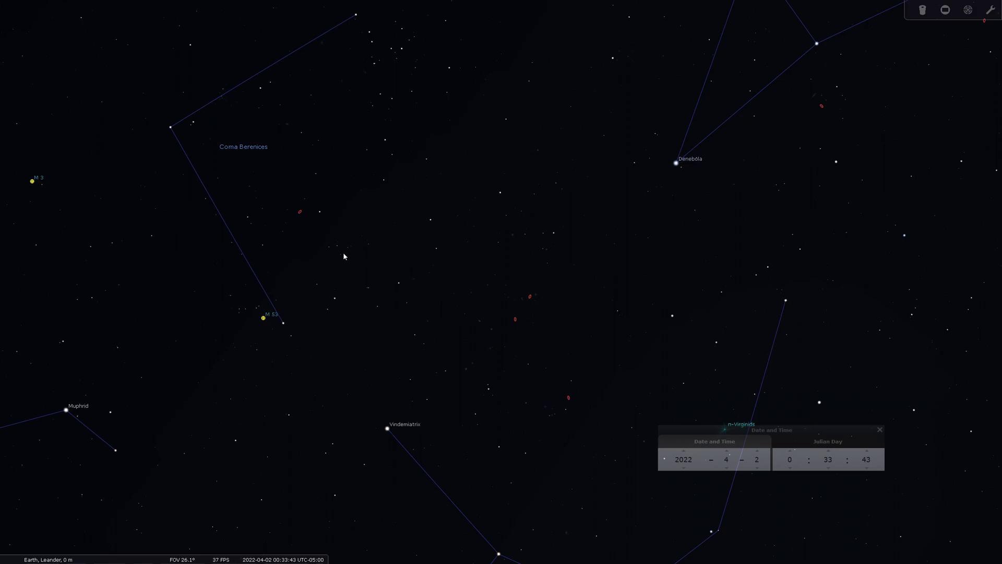
pyautogui.scroll(-2, 326, 240)
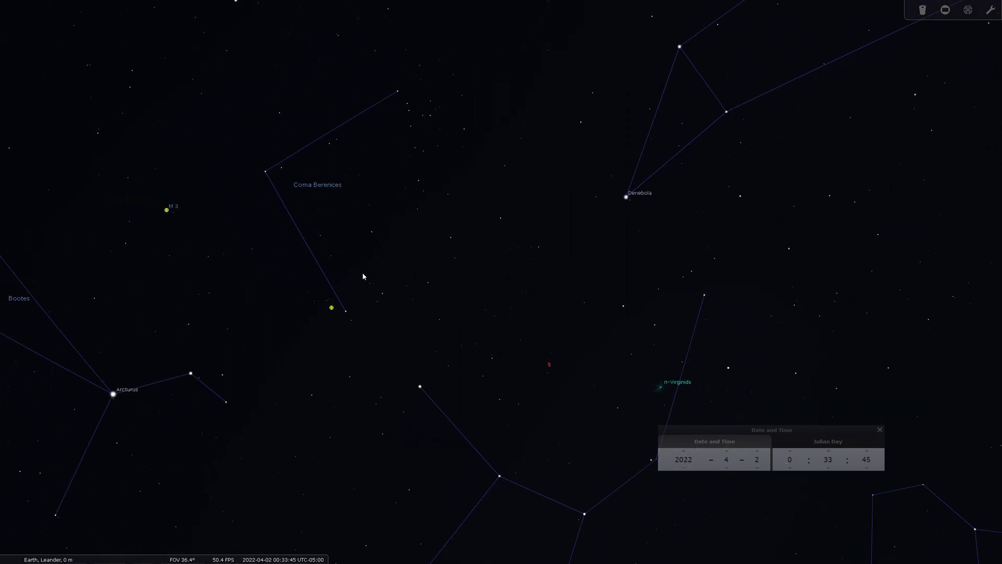
pyautogui.scroll(2, 364, 276)
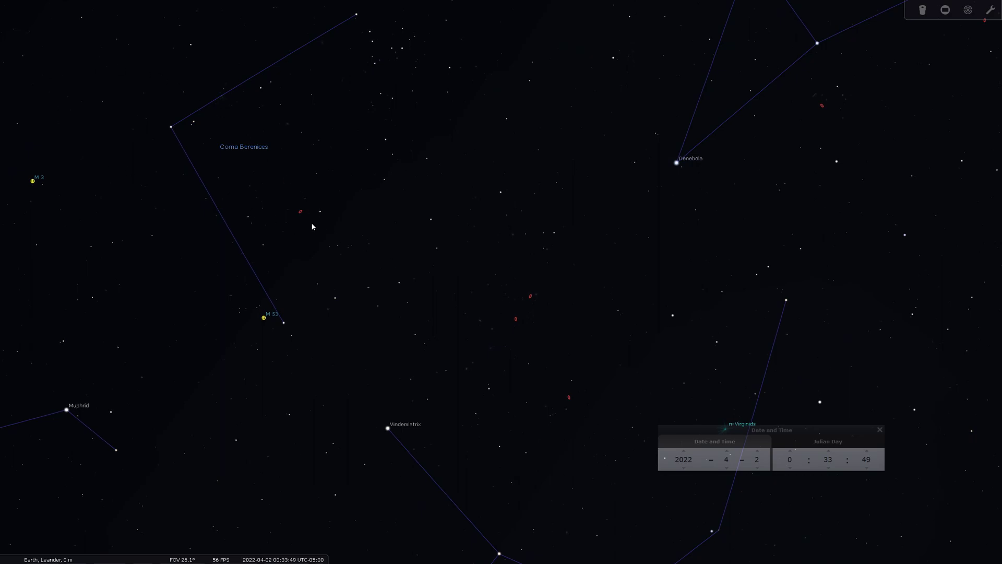
# - Check the catalogue details of M 64, M 86 and M 87
pyautogui.click(301, 212)
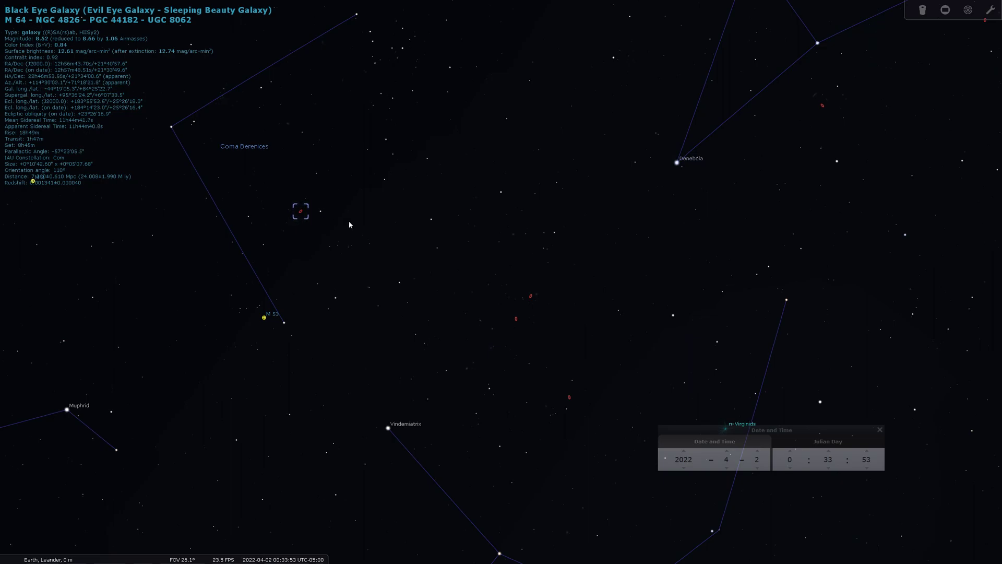
pyautogui.click(530, 305)
pyautogui.click(518, 318)
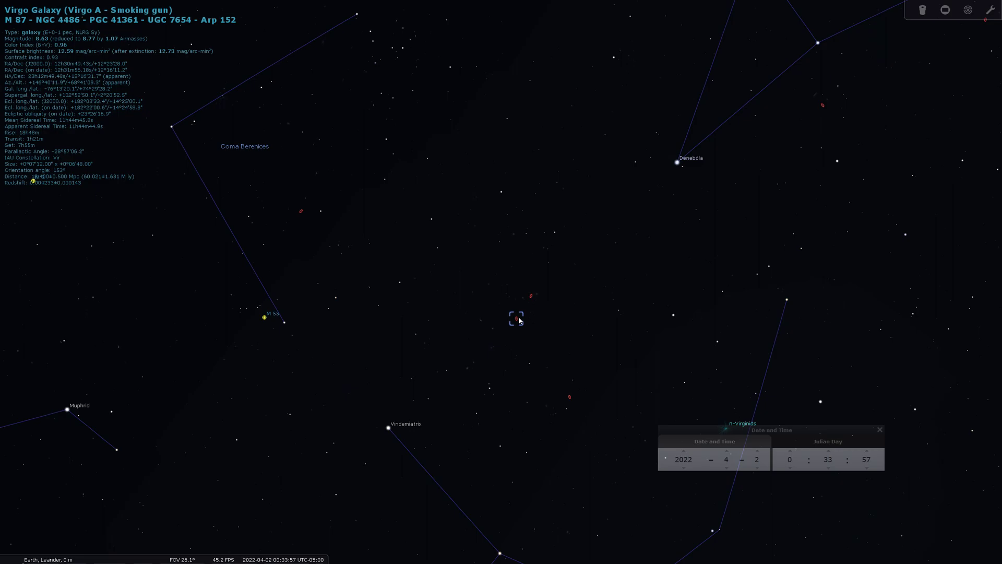
# - Reselect the Black Eye Galaxy (M 64) and recentre the sky around it
pyautogui.click(300, 210)
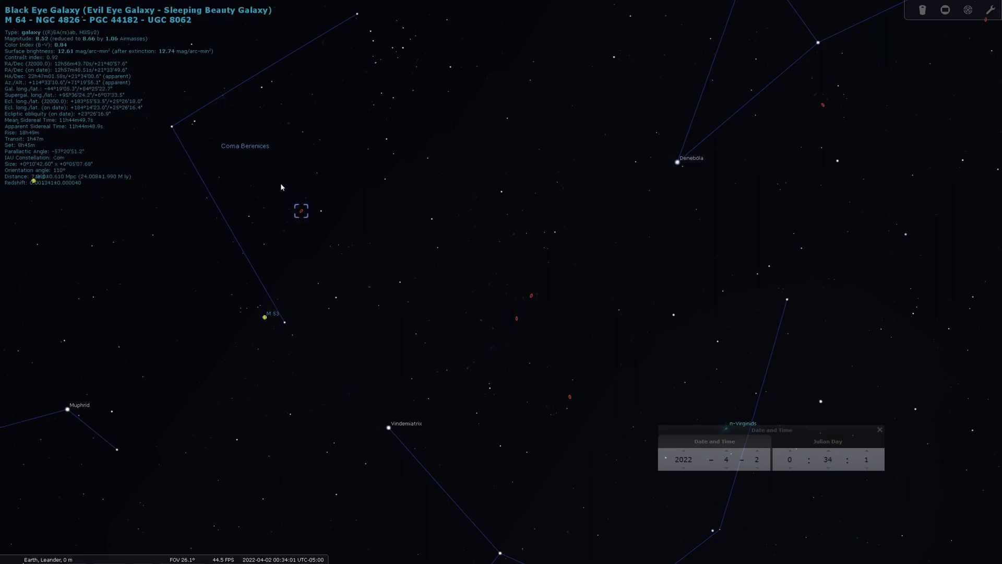
pyautogui.moveTo(288, 203); pyautogui.dragTo(316, 215)
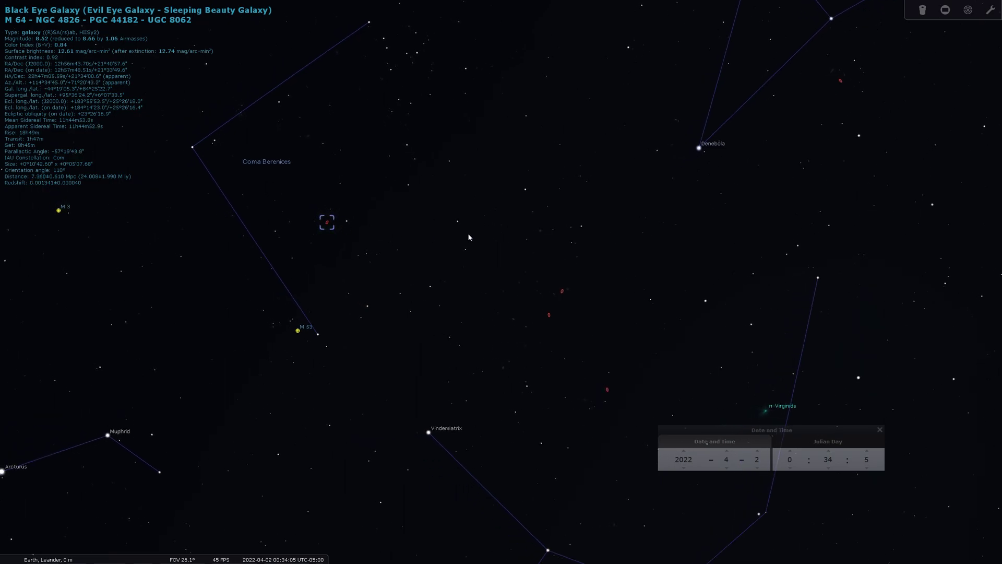
pyautogui.moveTo(696, 203); pyautogui.dragTo(629, 245)
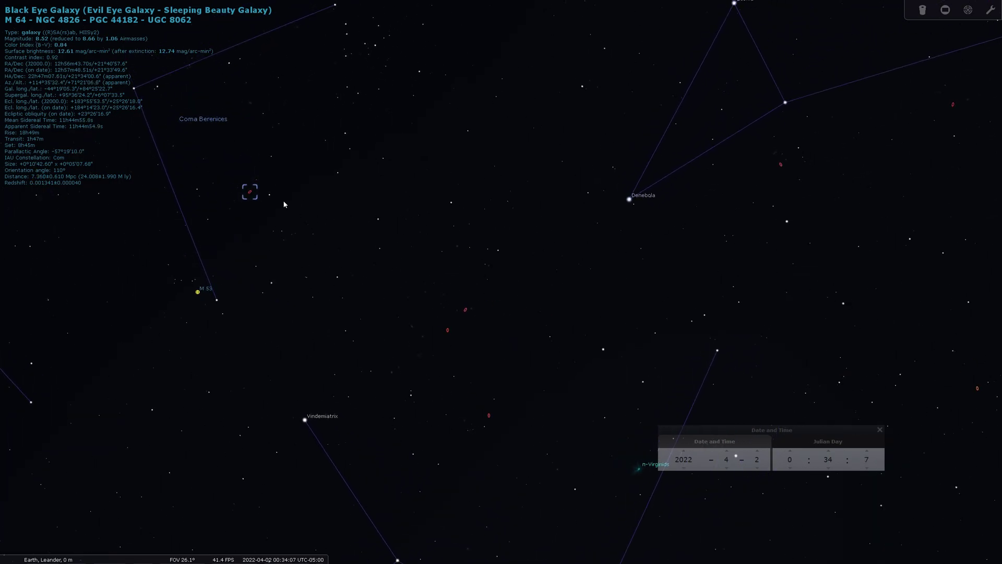
pyautogui.scroll(2, 266, 194)
# - Zoom in while panning past the Black Eye Galaxy toward the faint nearby galaxies
pyautogui.moveTo(267, 194); pyautogui.dragTo(360, 214)
pyautogui.scroll(2, 278, 180)
pyautogui.scroll(1, 289, 135)
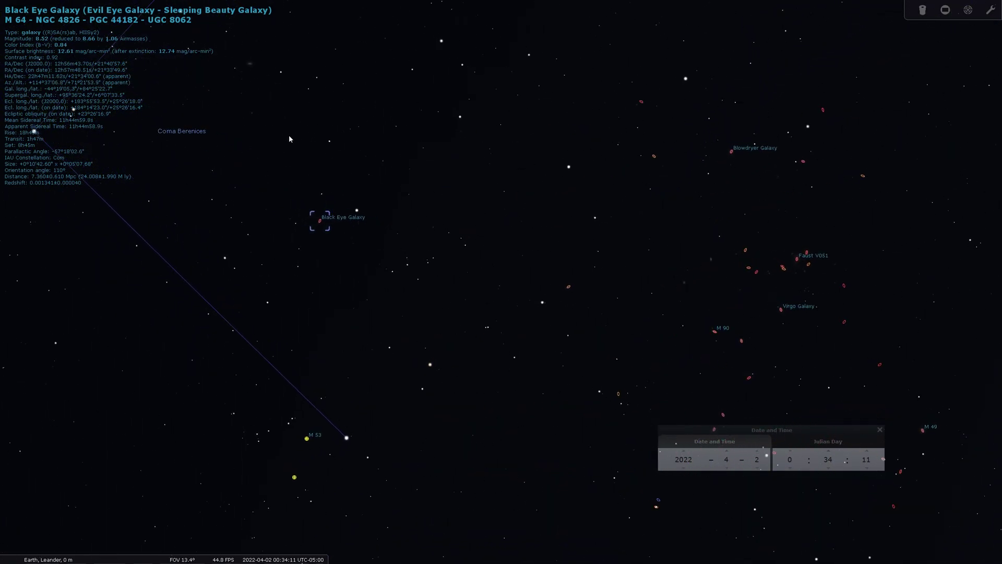
pyautogui.moveTo(289, 135); pyautogui.dragTo(344, 291)
pyautogui.scroll(2, 349, 236)
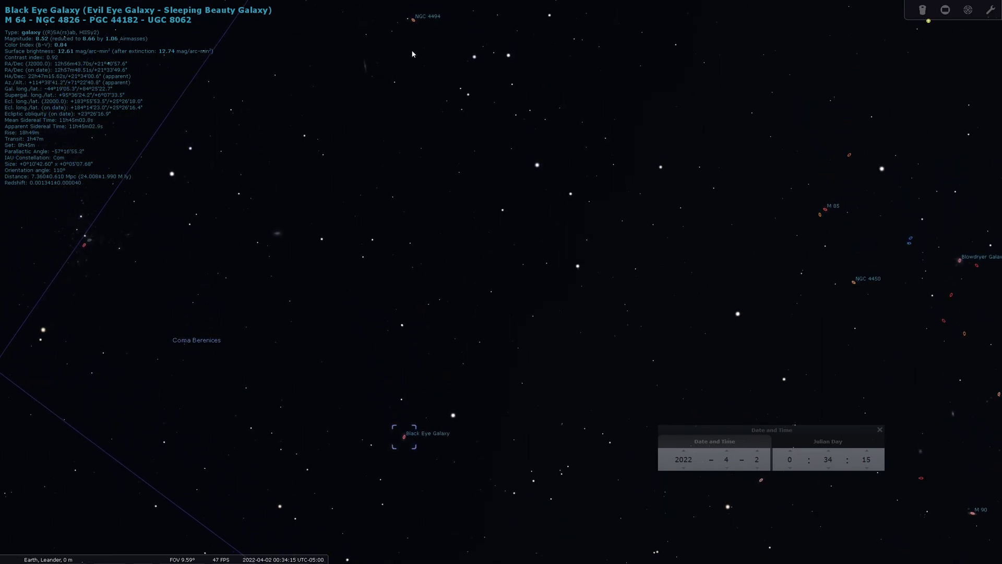
pyautogui.moveTo(411, 49); pyautogui.dragTo(416, 174)
pyautogui.scroll(1, 416, 174)
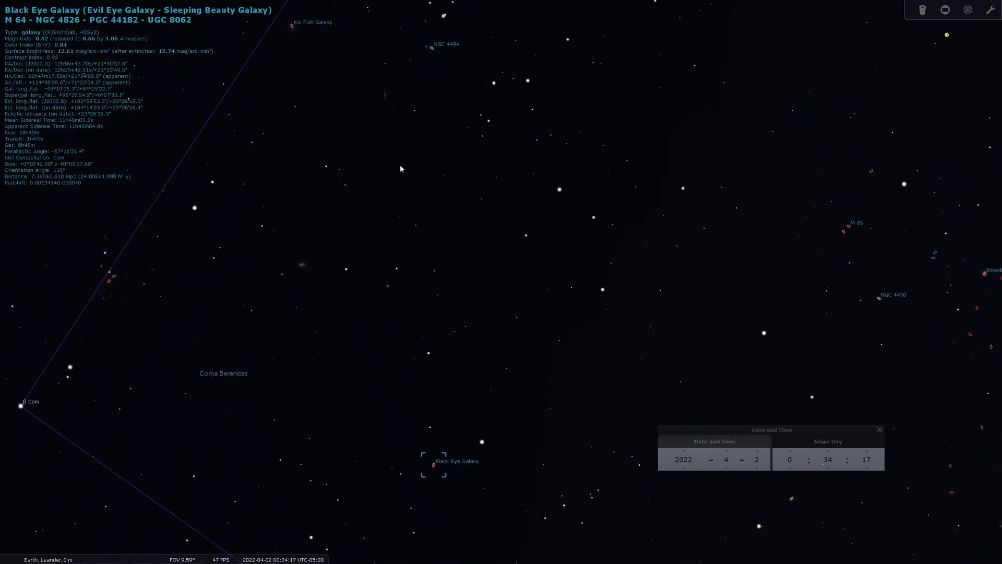
pyautogui.scroll(2, 402, 175)
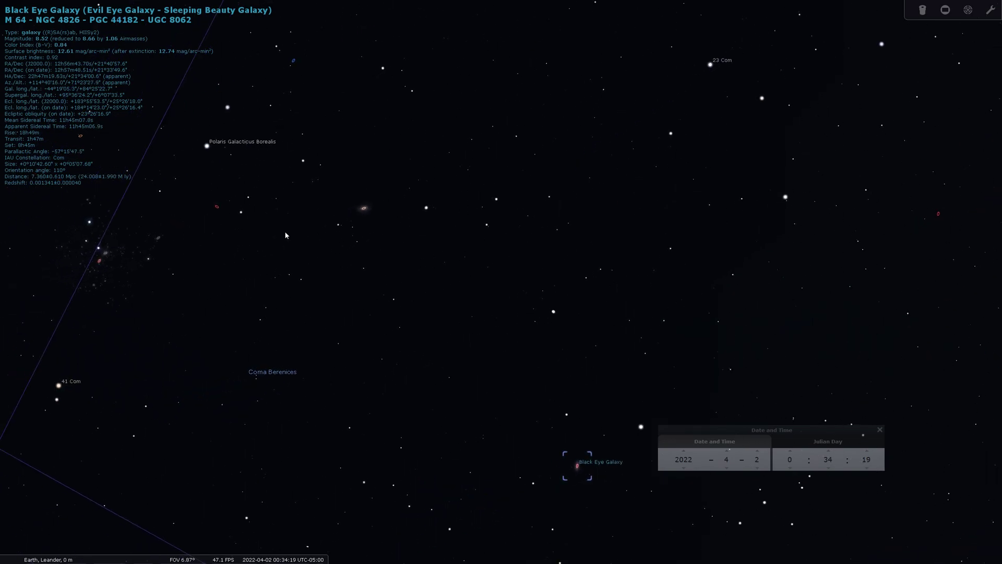
# - Centre the spiral galaxy NGC 4725 in the view at about 1.5° field of view
pyautogui.moveTo(267, 242); pyautogui.dragTo(342, 239)
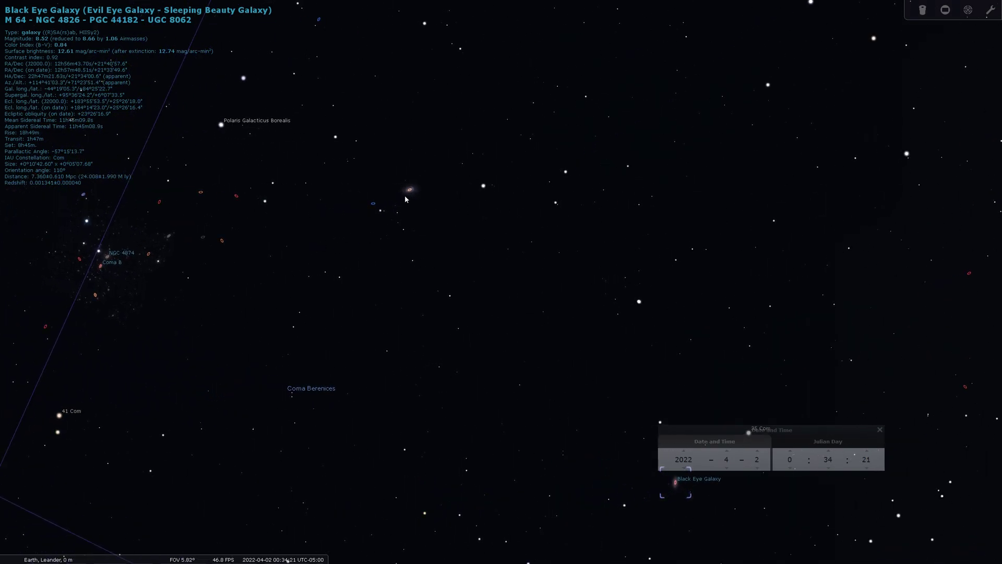
pyautogui.scroll(-3, 412, 197)
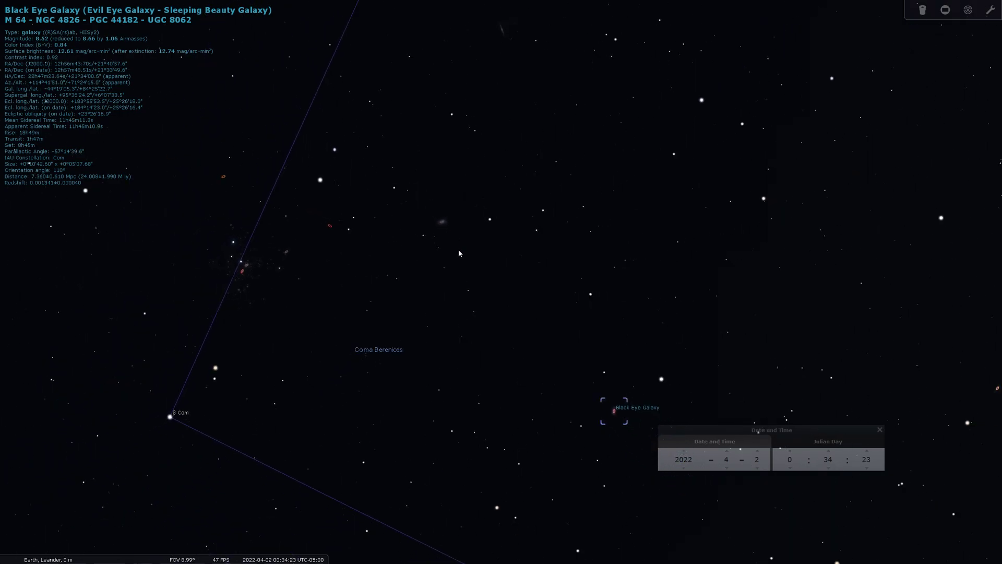
pyautogui.scroll(3, 469, 282)
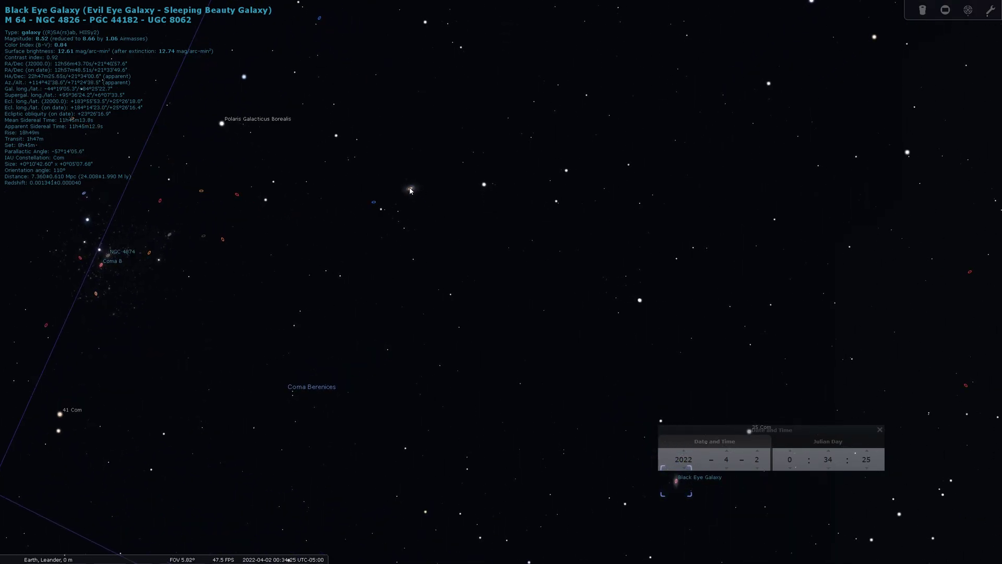
pyautogui.scroll(-2, 407, 210)
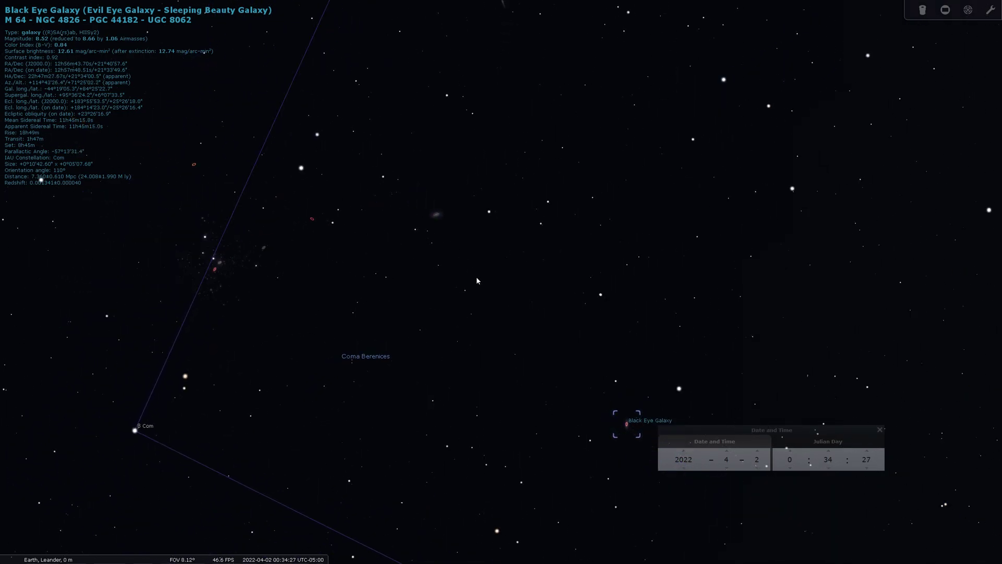
pyautogui.moveTo(426, 224); pyautogui.dragTo(437, 255)
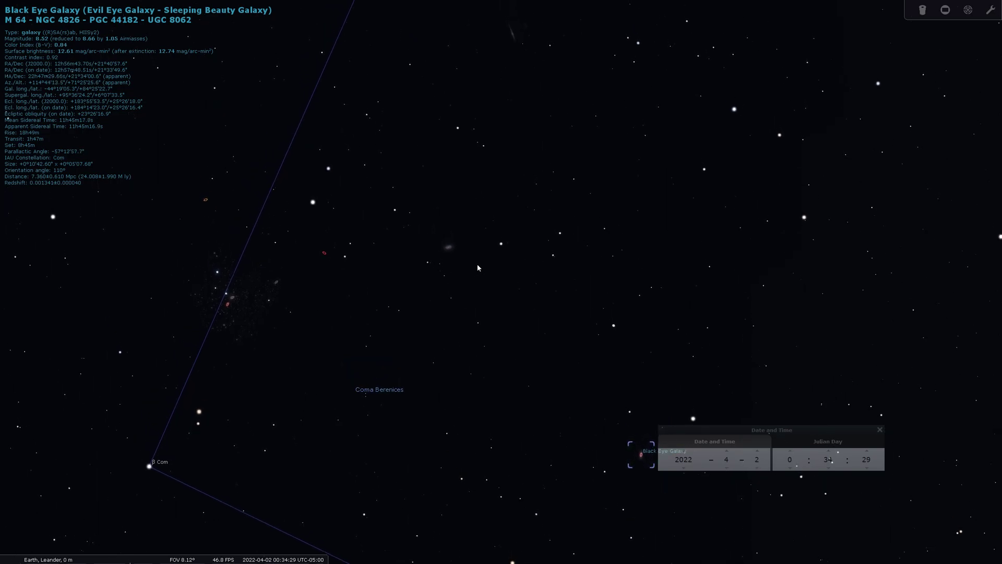
pyautogui.moveTo(551, 358); pyautogui.dragTo(453, 231)
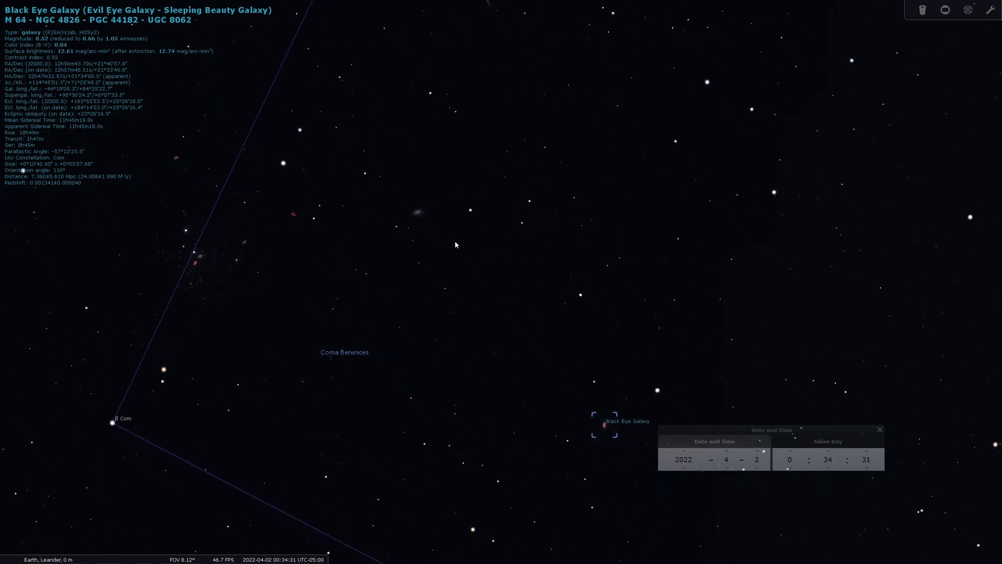
pyautogui.scroll(4, 432, 218)
pyautogui.moveTo(394, 247); pyautogui.dragTo(428, 294)
pyautogui.scroll(2, 393, 277)
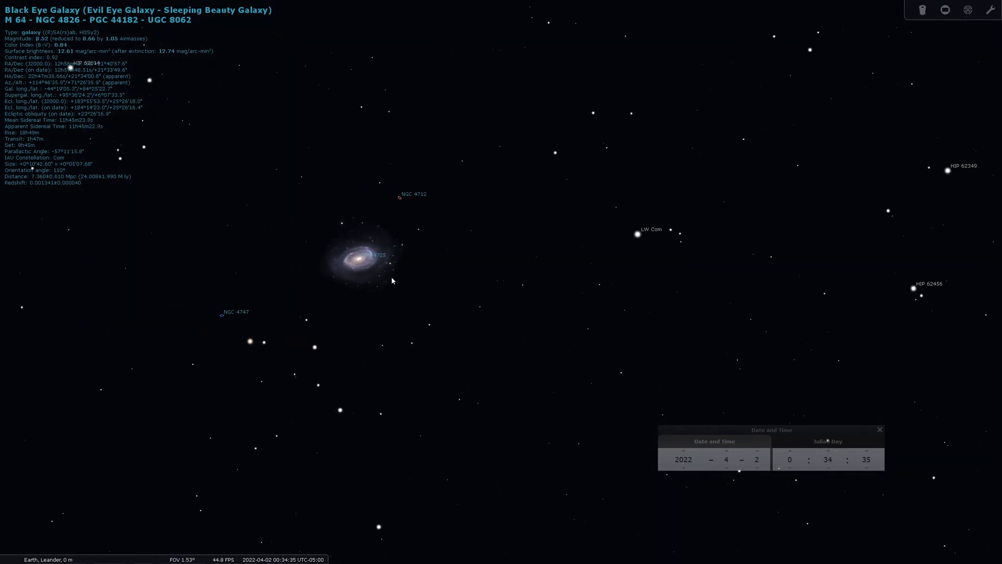
# - Select NGC 4725 and zoom closer while keeping it centred
pyautogui.click(376, 267)
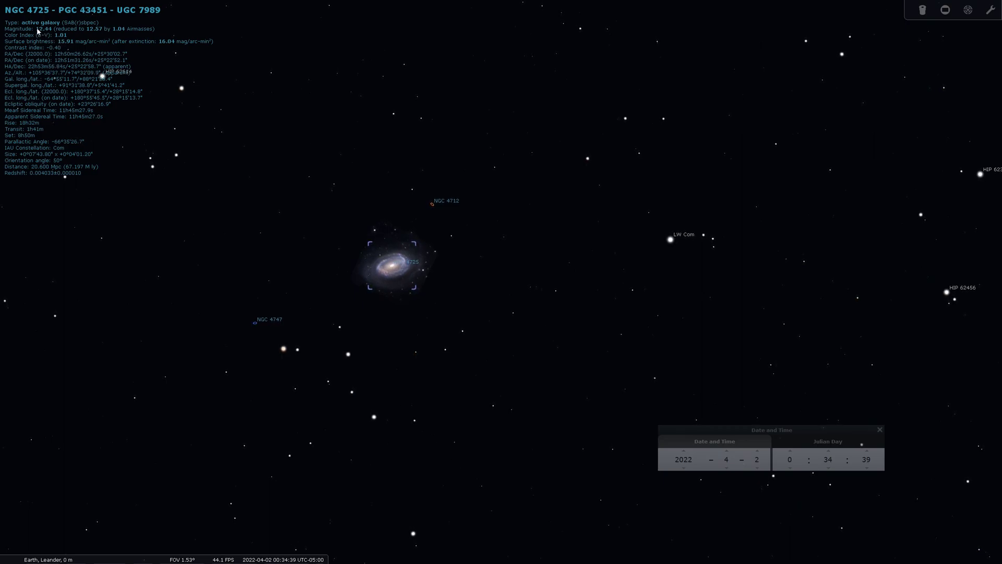
pyautogui.scroll(3, 377, 197)
pyautogui.moveTo(321, 240); pyautogui.dragTo(399, 280)
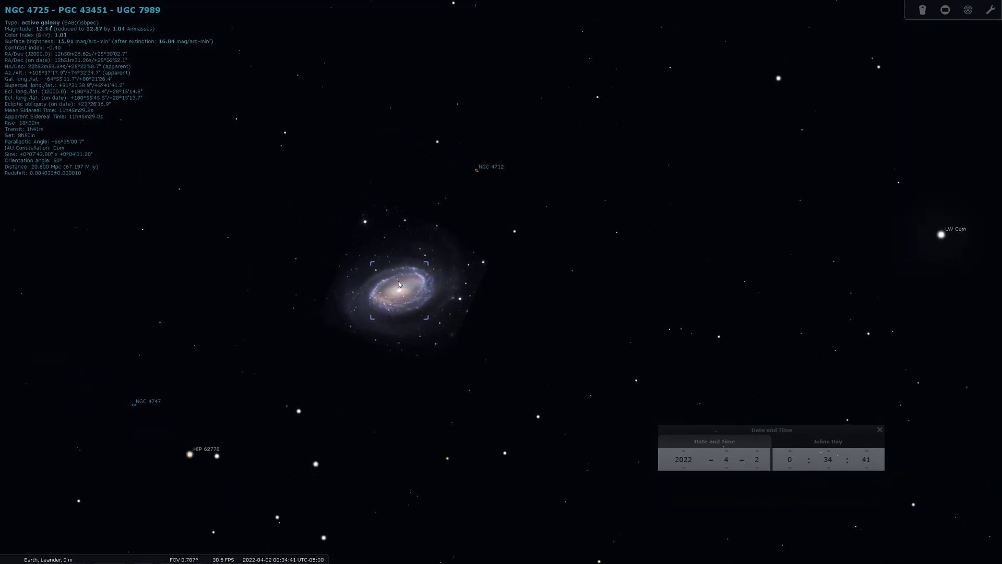
pyautogui.scroll(2, 513, 295)
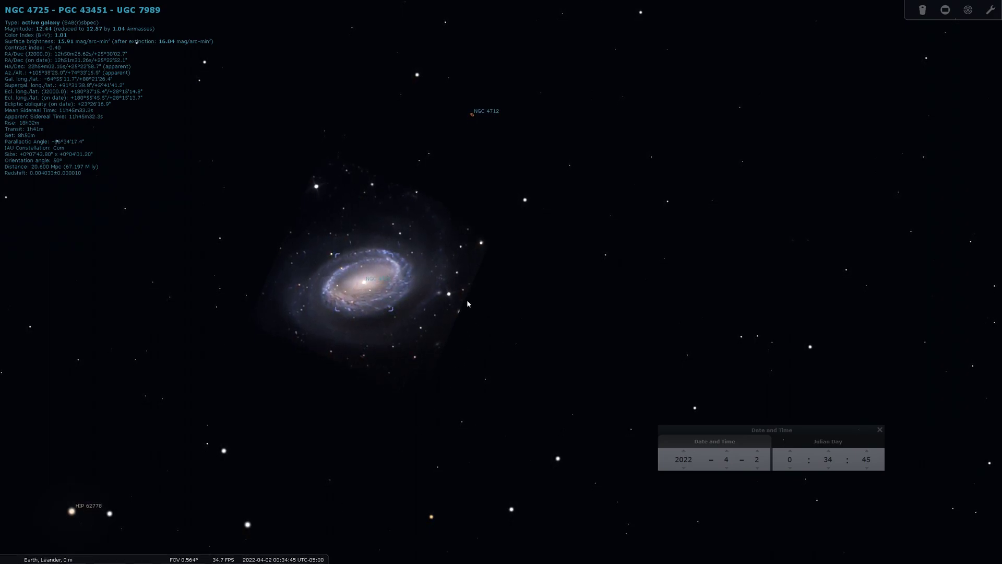
pyautogui.scroll(-2, 478, 311)
pyautogui.moveTo(543, 324); pyautogui.dragTo(534, 352)
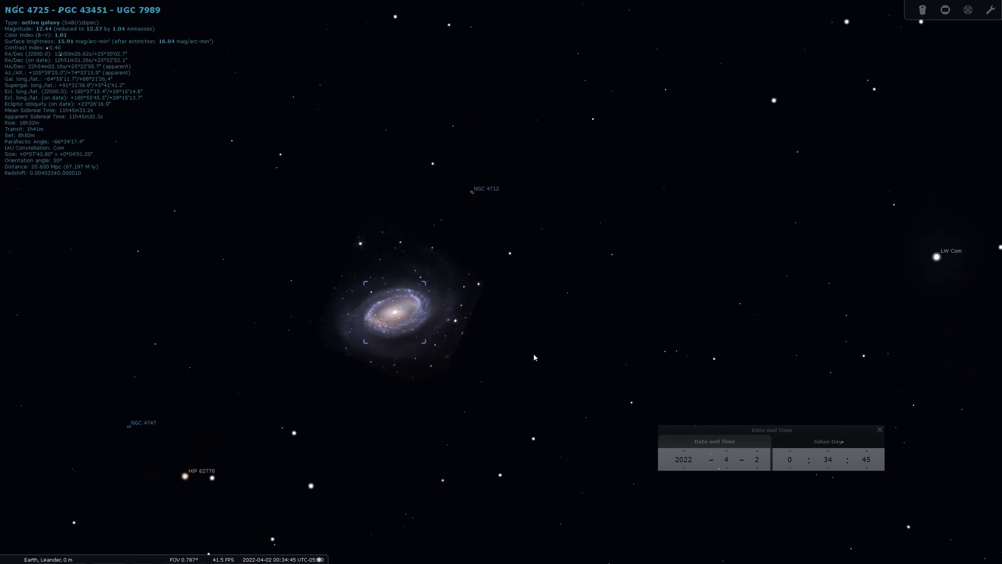
# - Compare the neighbouring galaxies NGC 4712 and NGC 4747 by selecting each in turn
pyautogui.click(474, 212)
pyautogui.click(139, 427)
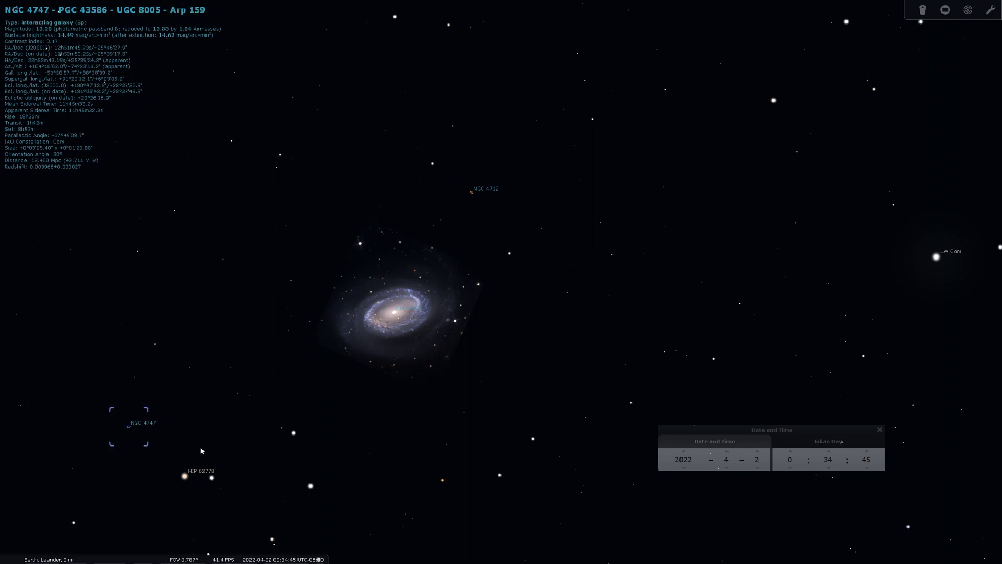
pyautogui.click(474, 192)
pyautogui.click(129, 426)
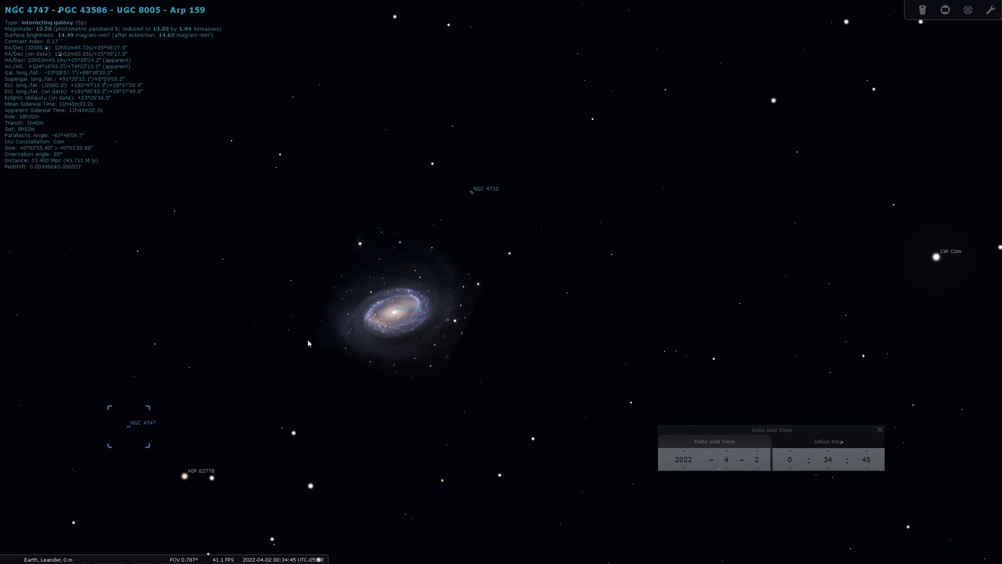
pyautogui.click(473, 193)
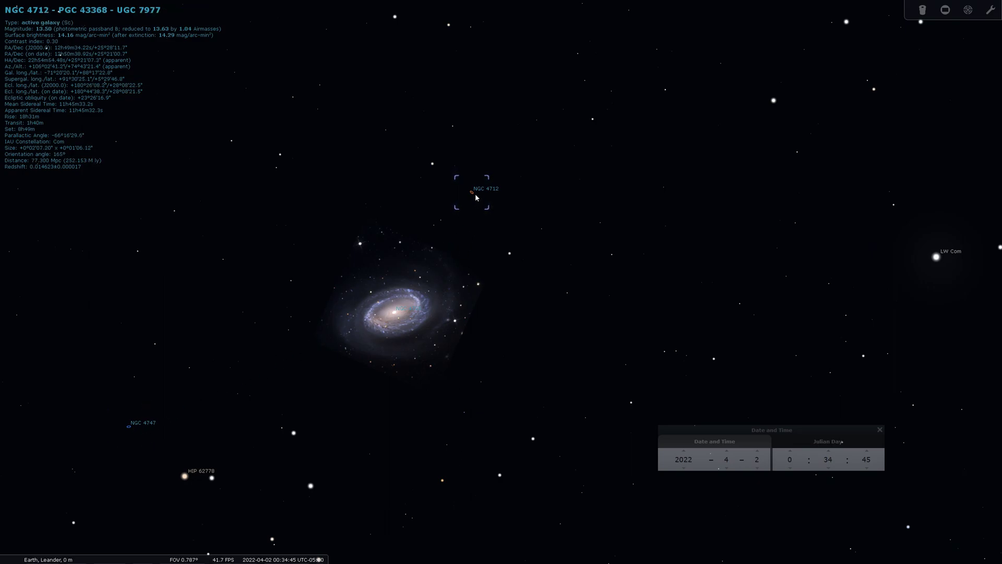
pyautogui.click(132, 428)
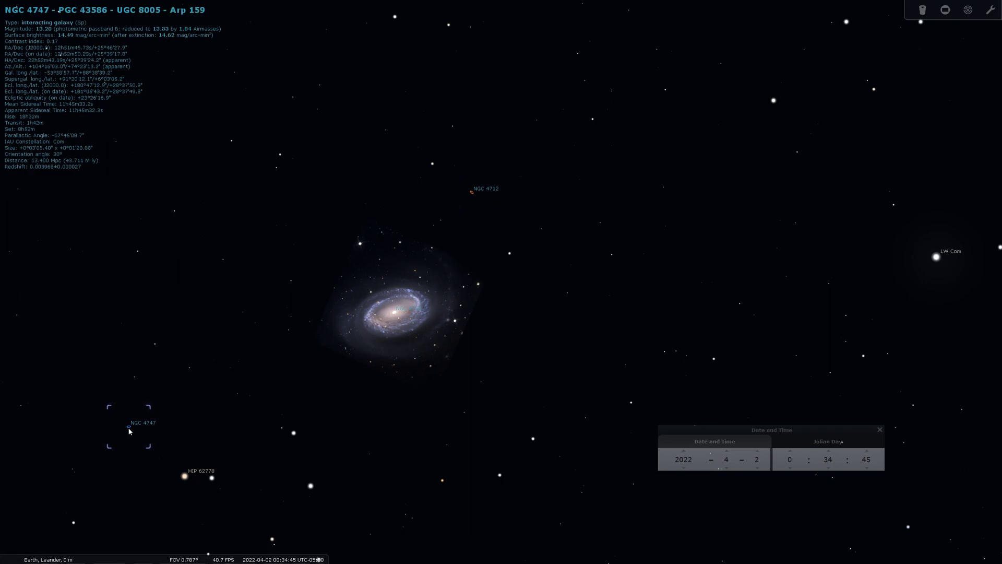
# - Select NGC 4725 to show its data: active galaxy, magnitude 12.44, 67.2 million light-years
pyautogui.click(429, 307)
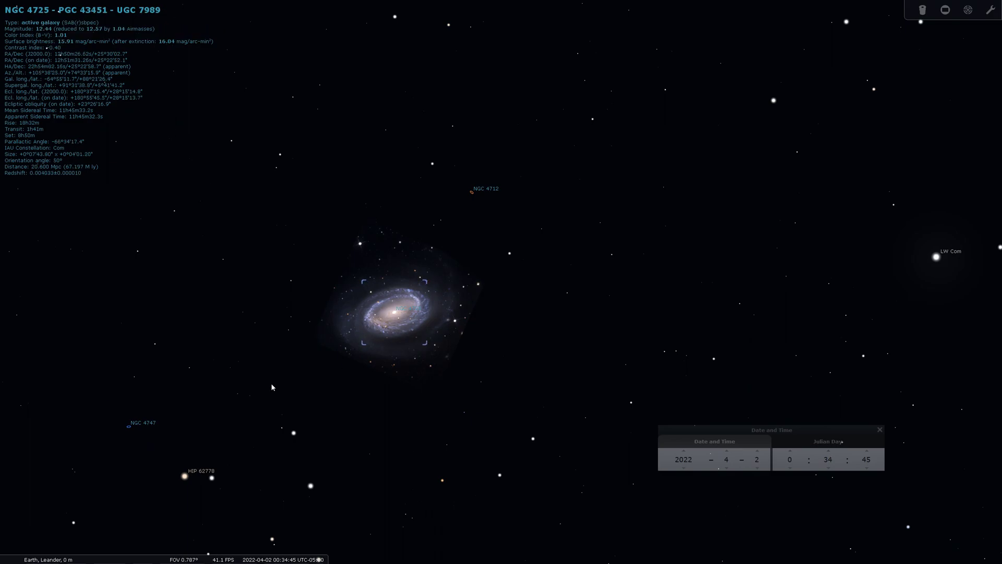
pyautogui.click(129, 426)
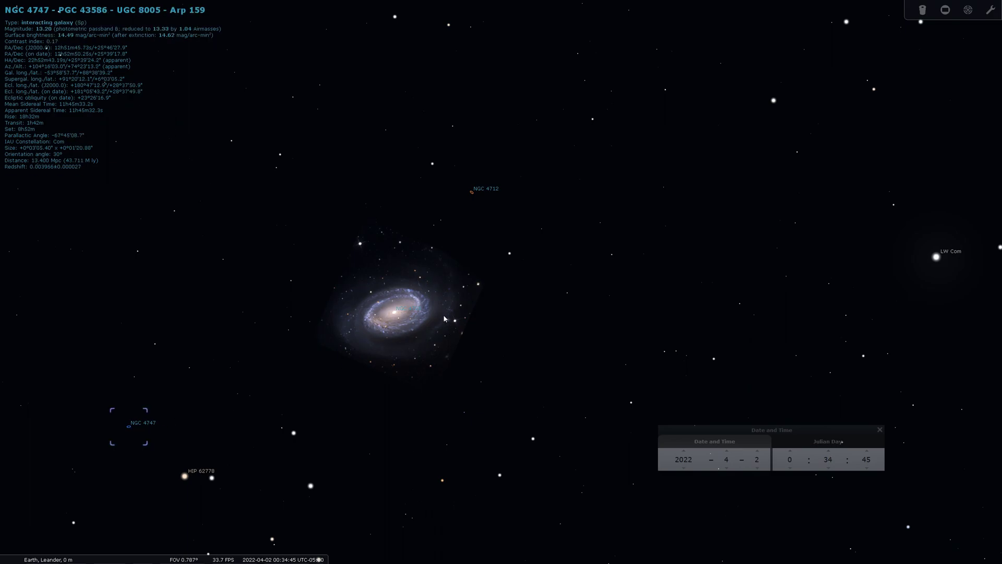
pyautogui.click(399, 317)
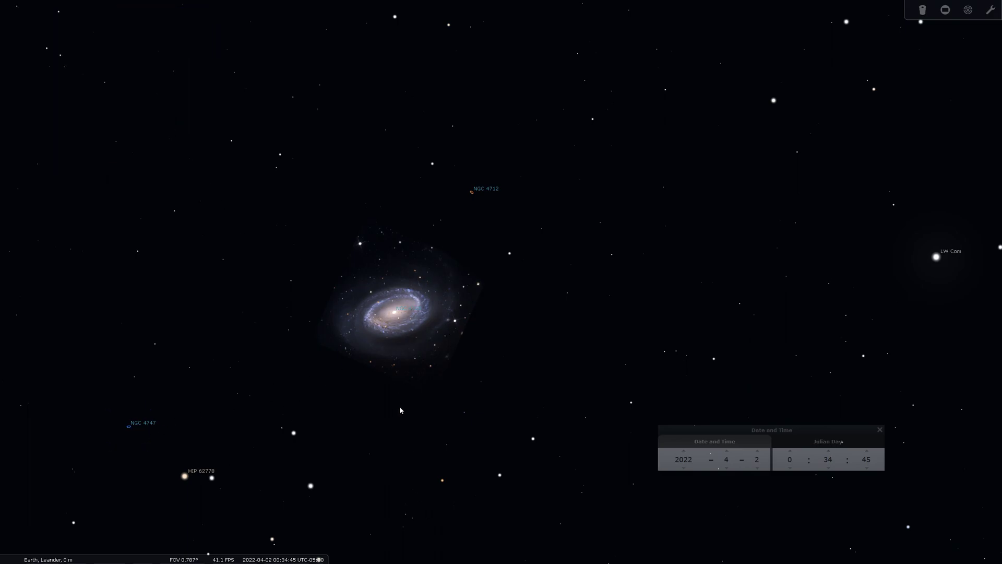
pyautogui.click(395, 313)
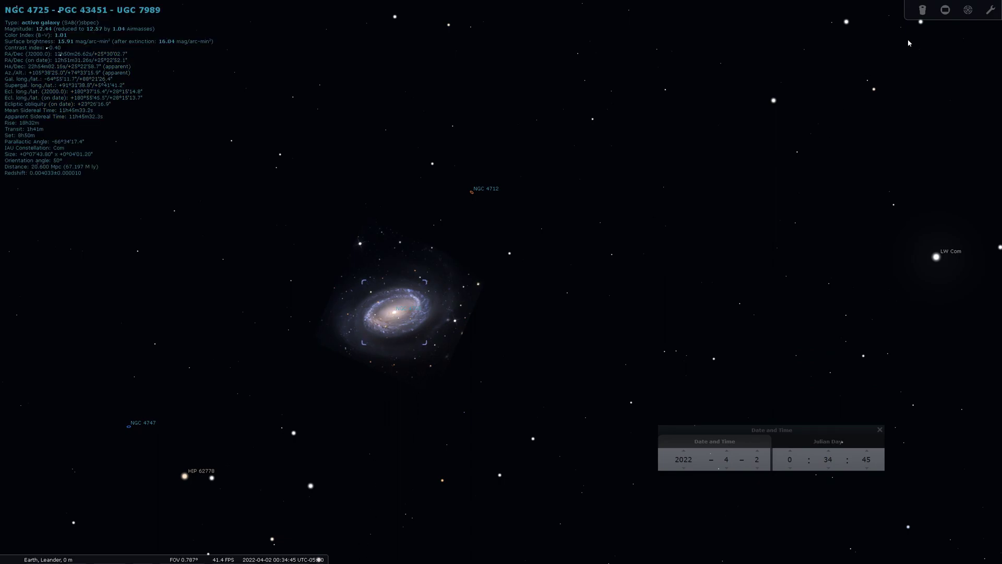
# - Show the Oculars sensor frame for the asi294 camera on the Edge HD 8 with .7 reducer
pyautogui.click(945, 11)
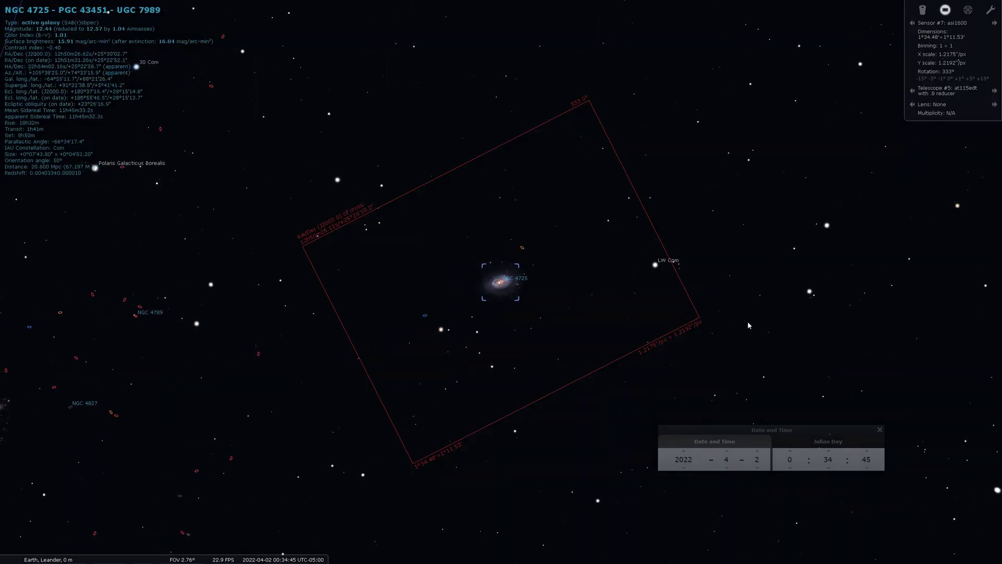
pyautogui.click(994, 24)
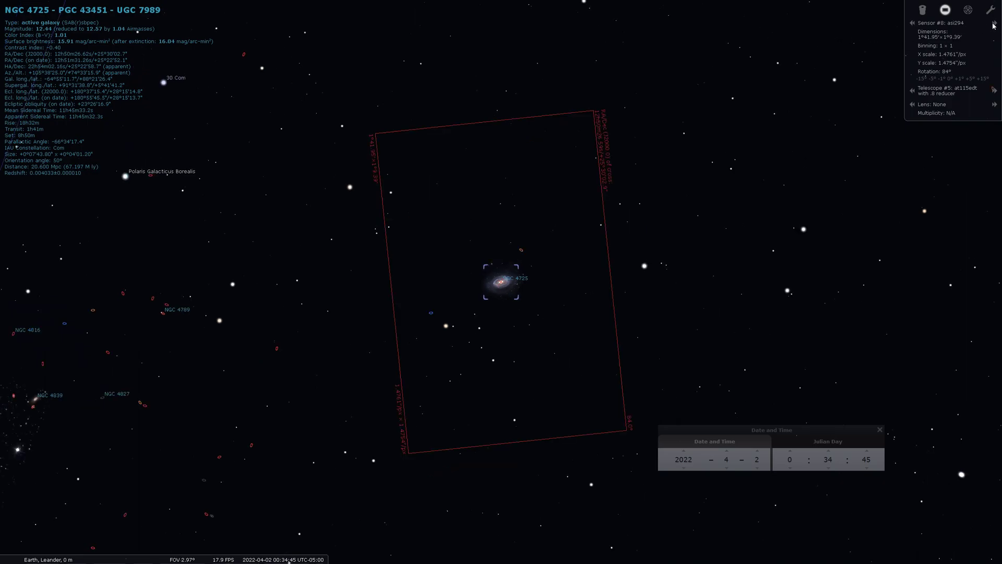
pyautogui.click(912, 90)
pyautogui.click(912, 91)
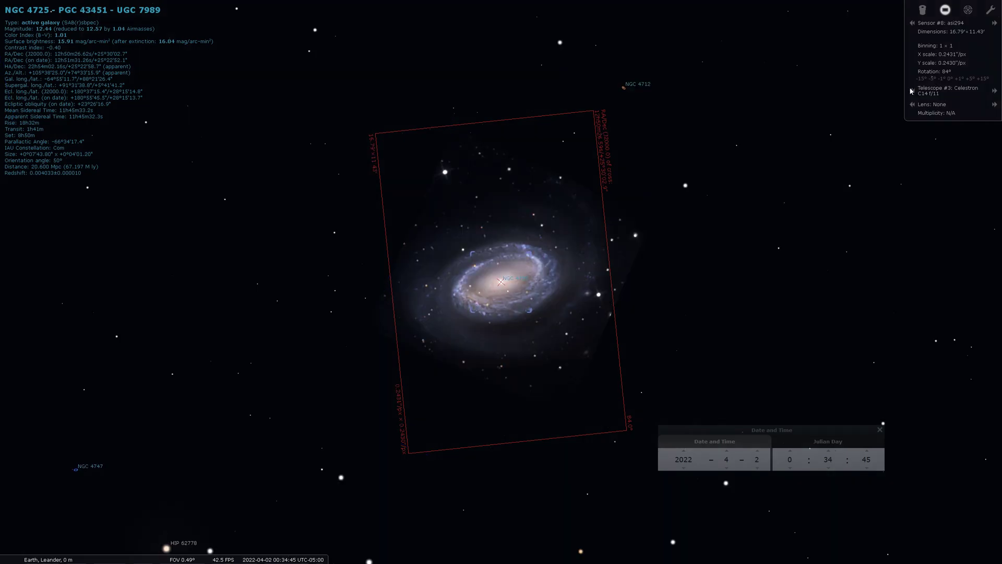
pyautogui.click(911, 91)
pyautogui.click(911, 91)
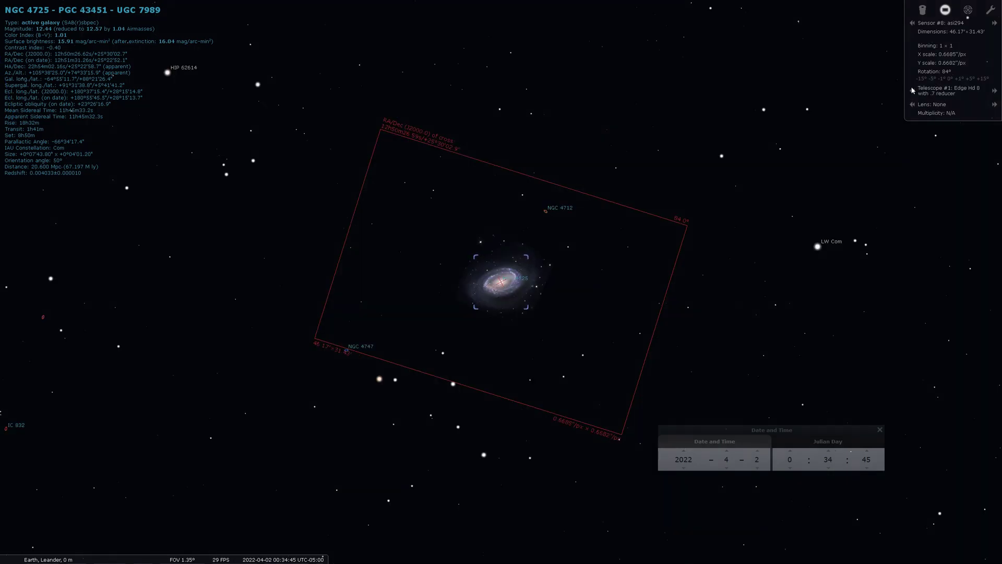
# - Reframe NGC 4725 within the red sensor frame
pyautogui.moveTo(591, 335); pyautogui.dragTo(547, 315)
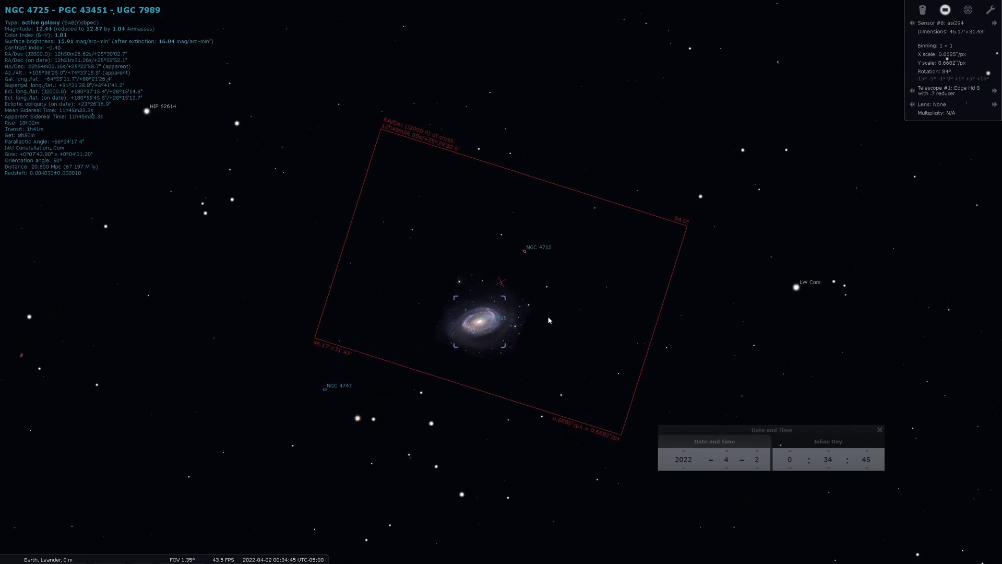
pyautogui.scroll(3, 547, 316)
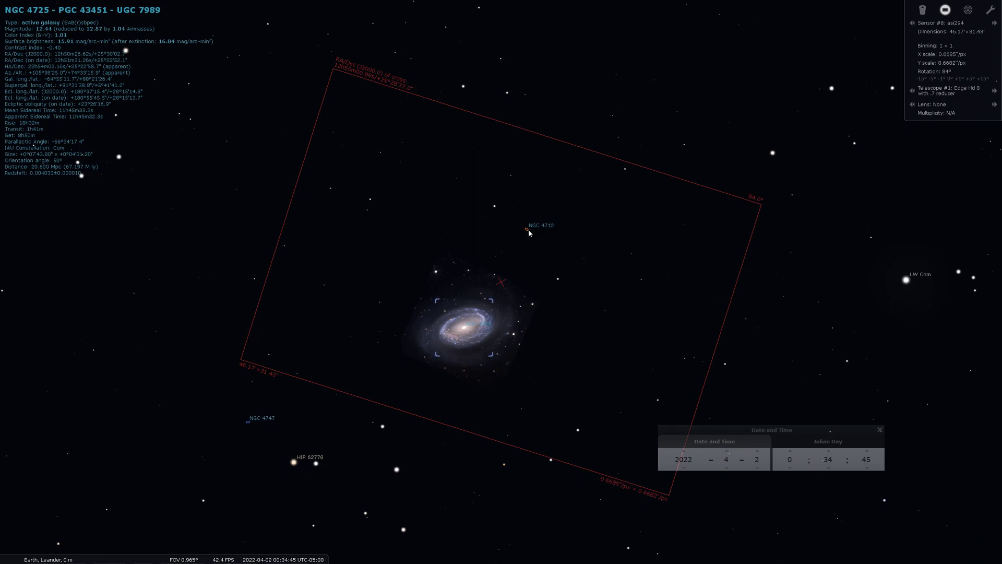
pyautogui.moveTo(551, 323); pyautogui.dragTo(634, 217)
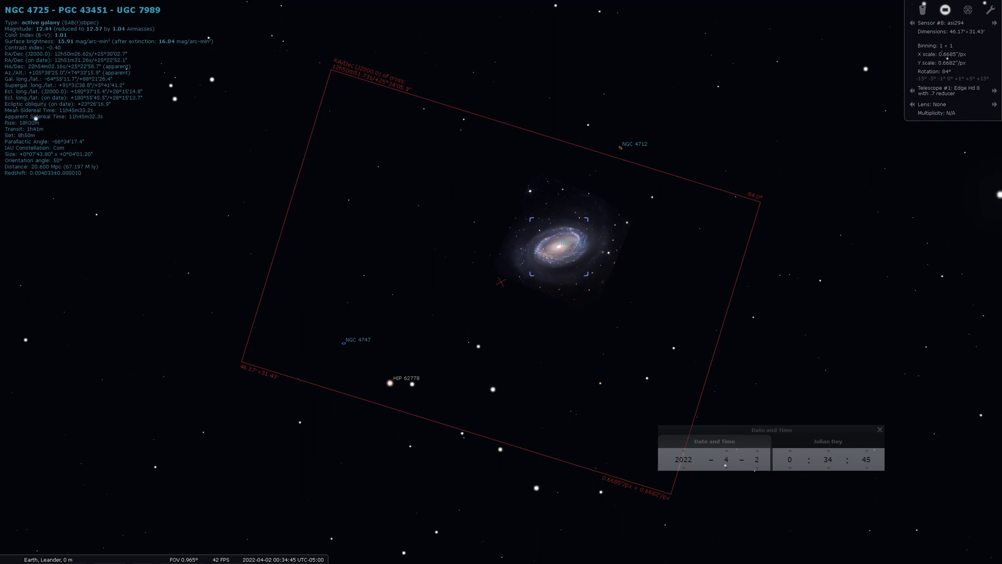
pyautogui.moveTo(524, 343); pyautogui.dragTo(526, 332)
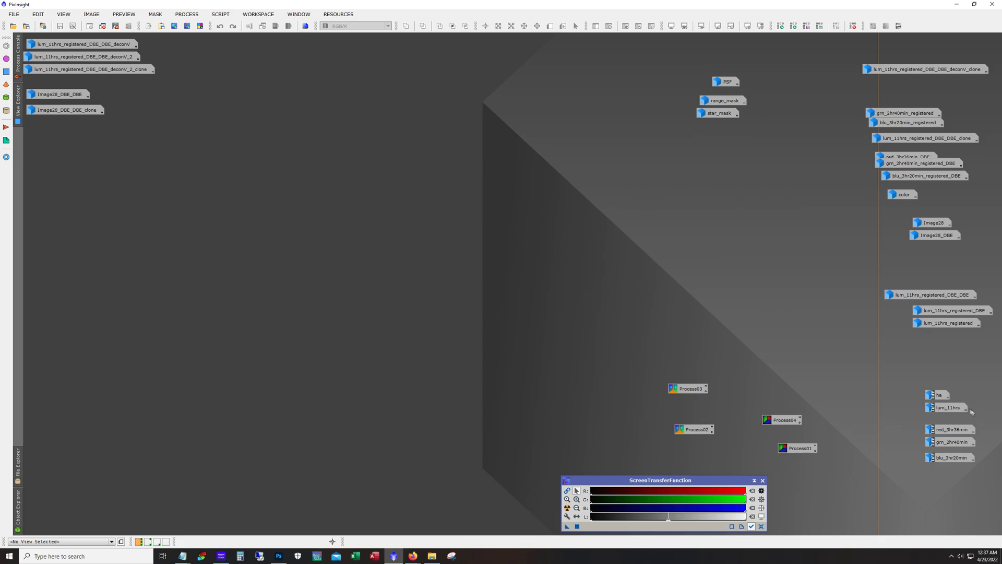
pyautogui.click(952, 408)
pyautogui.moveTo(899, 415); pyautogui.dragTo(937, 514)
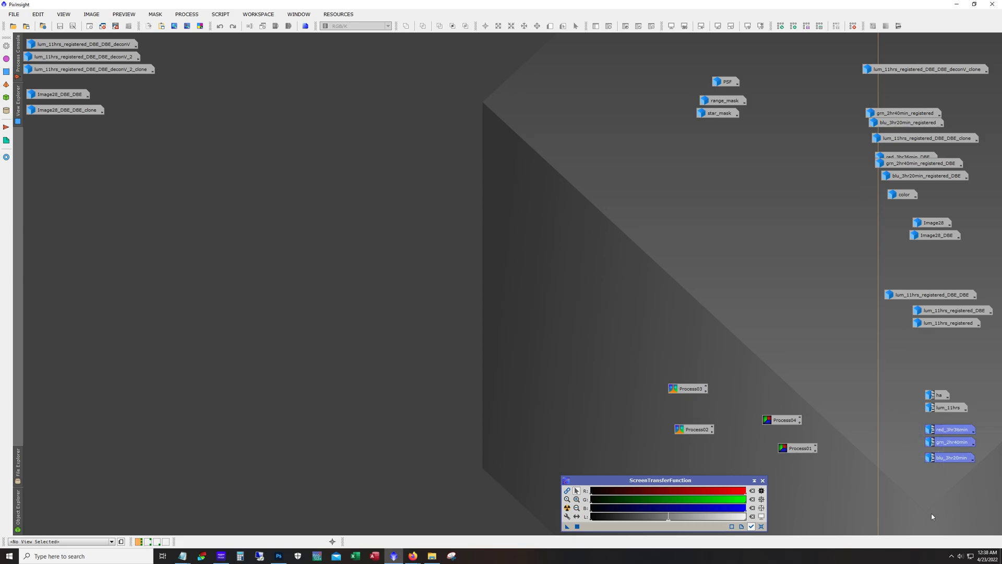
pyautogui.click(938, 399)
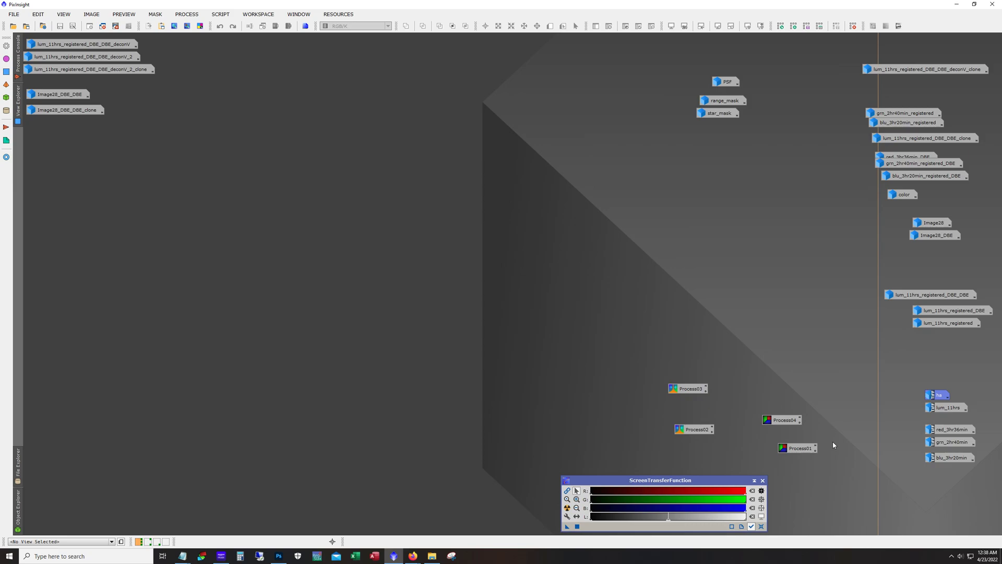
pyautogui.click(909, 430)
pyautogui.doubleClick(940, 395)
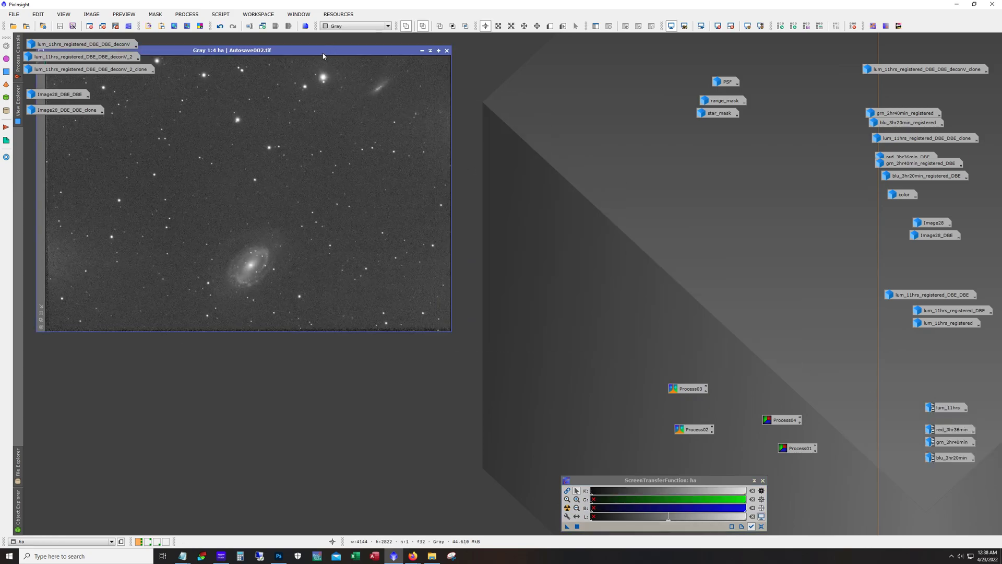
# - Centre and zoom the ha image window, briefly toggle its stretch, and open lum_11hrs
pyautogui.moveTo(323, 55); pyautogui.dragTo(470, 90)
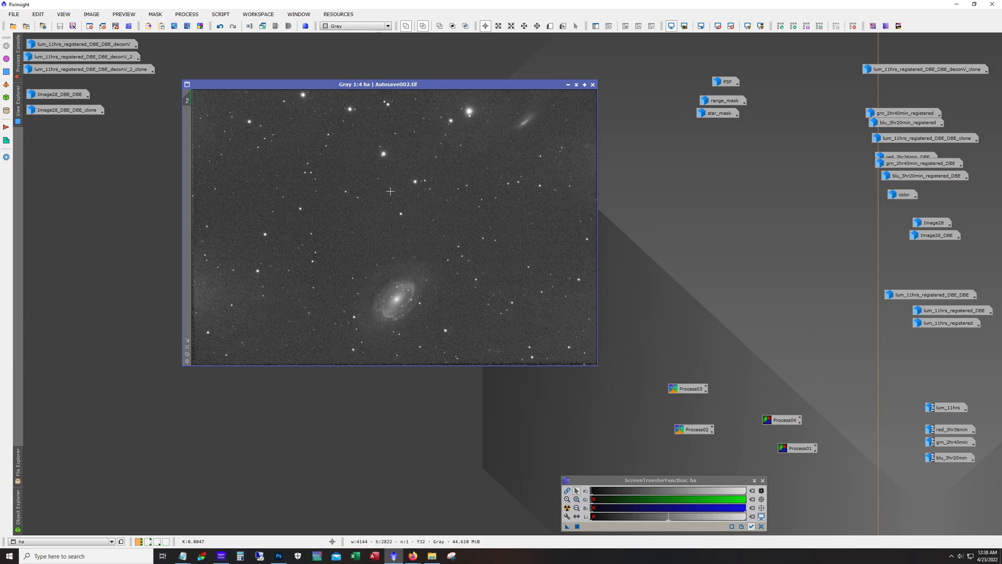
pyautogui.hotkey('ctrl', 'z')
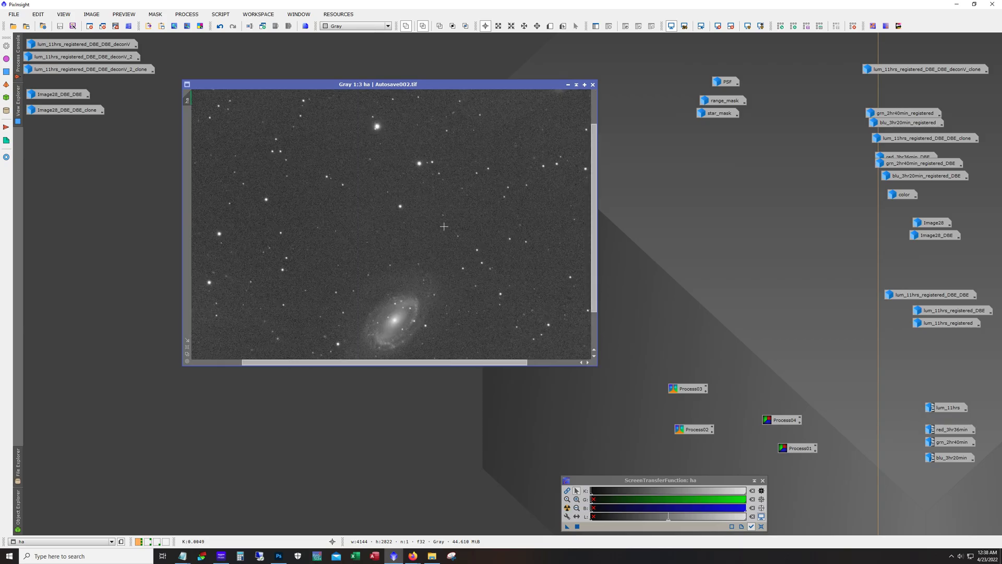
pyautogui.hotkey('ctrl', 'y')
pyautogui.scroll(1, 444, 227)
pyautogui.doubleClick(941, 408)
# - Reposition and enlarge the lum_11hrs window and zoom into it
pyautogui.moveTo(495, 78); pyautogui.dragTo(362, 94)
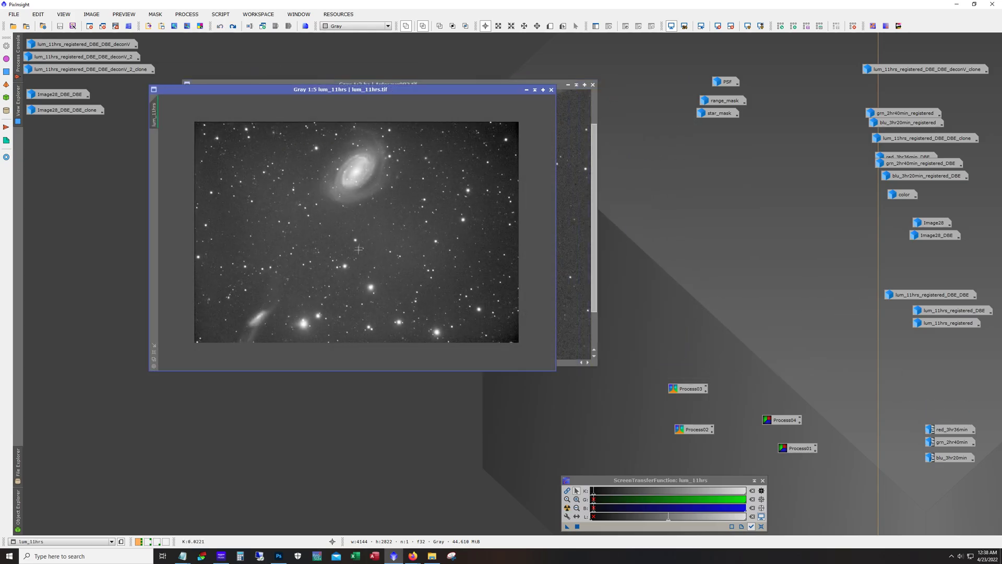
pyautogui.scroll(1, 358, 251)
pyautogui.moveTo(559, 374); pyautogui.dragTo(665, 473)
pyautogui.scroll(1, 647, 310)
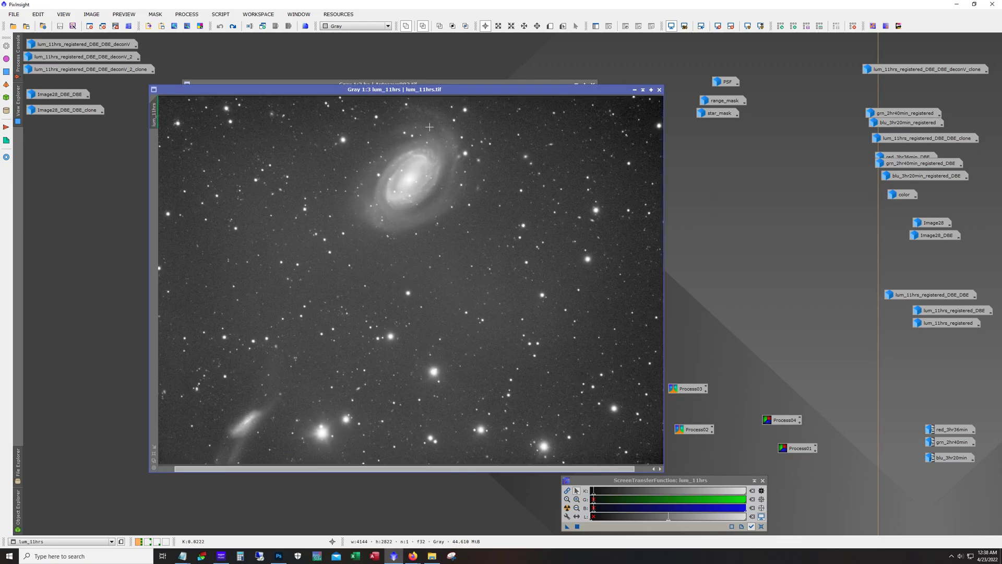
pyautogui.scroll(1, 429, 127)
pyautogui.moveTo(661, 259); pyautogui.dragTo(654, 174)
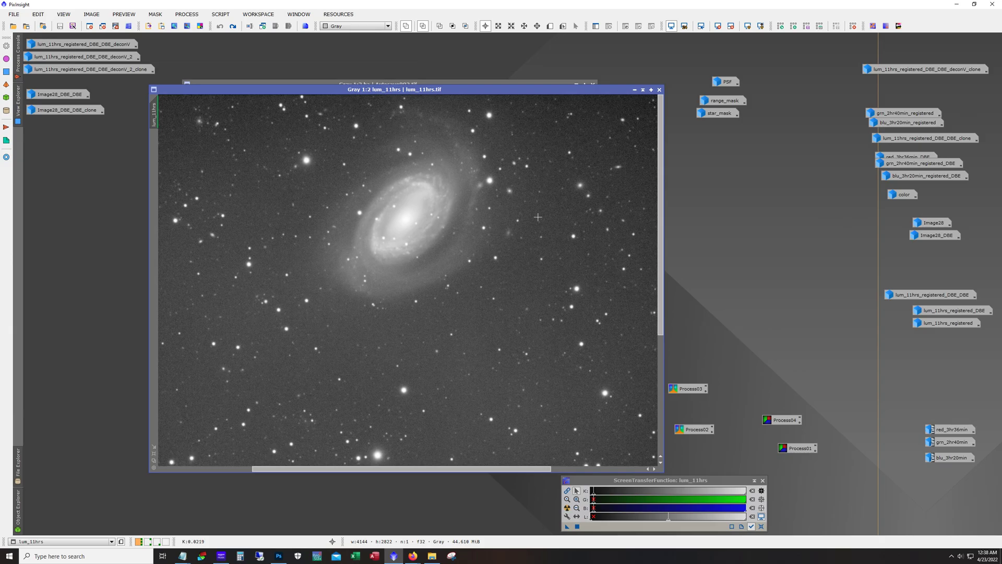
pyautogui.scroll(-2, 538, 217)
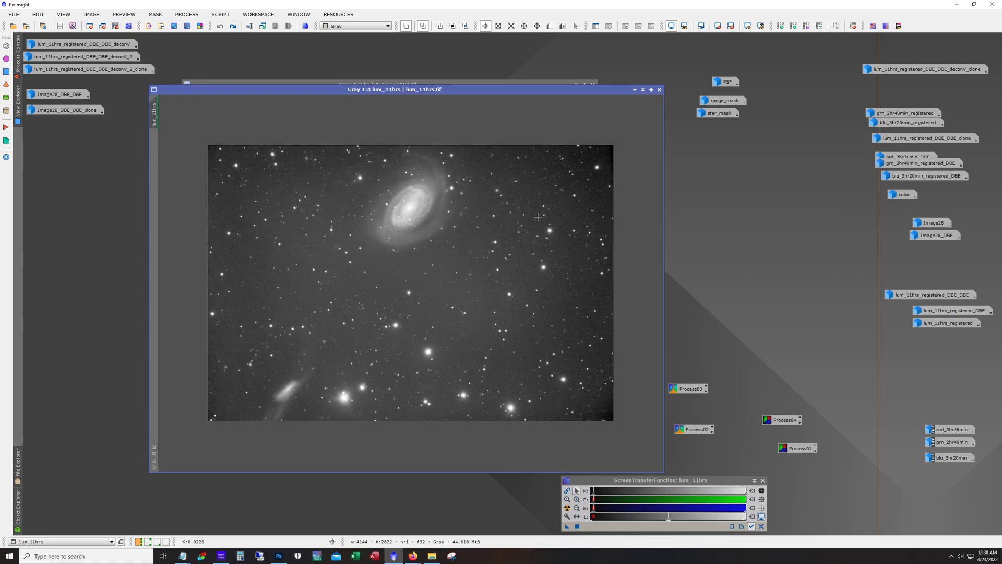
# - Inspect the ha image again, then set it aside as an icon
pyautogui.click(247, 84)
pyautogui.scroll(2, 396, 225)
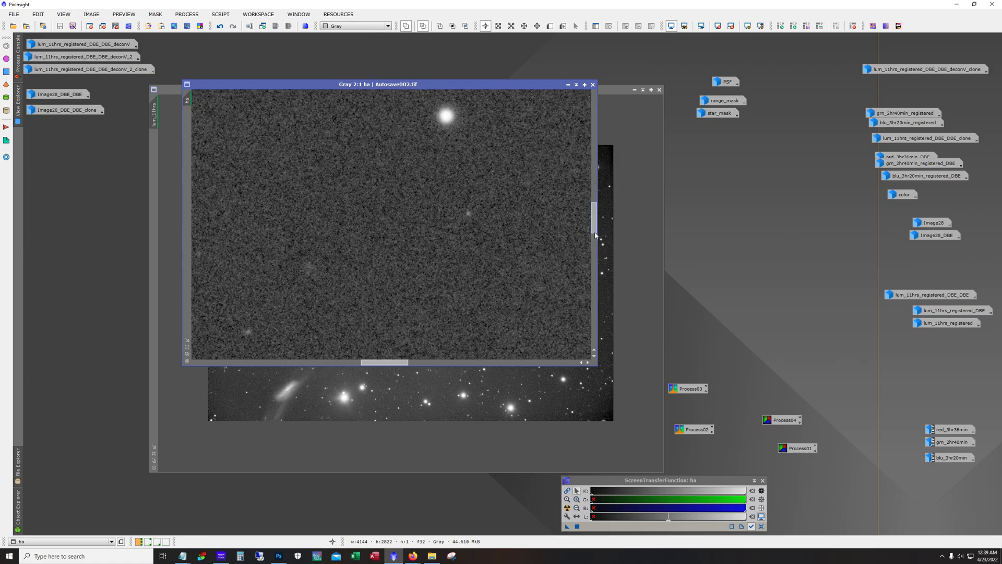
pyautogui.moveTo(595, 219); pyautogui.dragTo(595, 261)
pyautogui.scroll(-1, 507, 286)
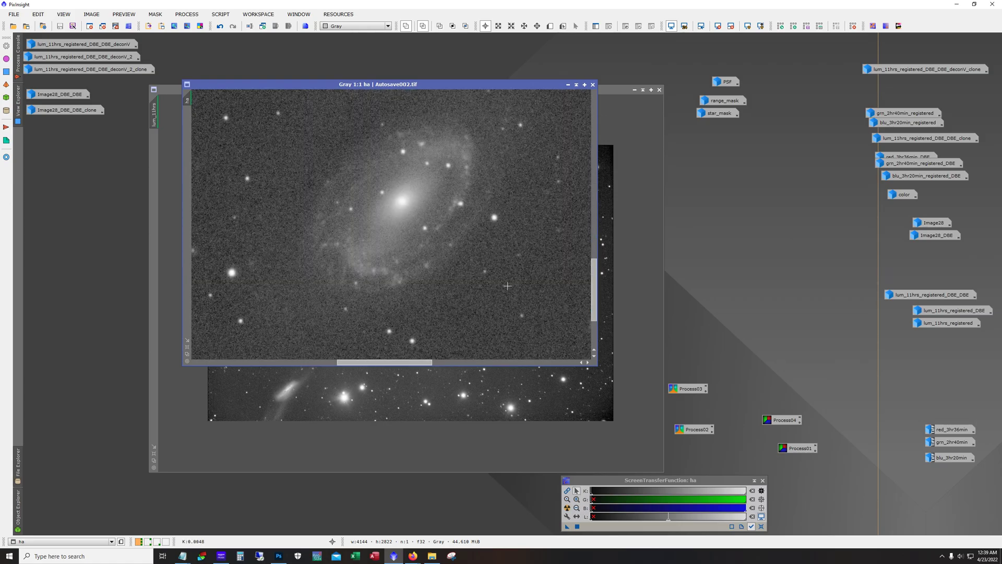
pyautogui.moveTo(385, 362); pyautogui.dragTo(389, 361)
pyautogui.scroll(1, 389, 313)
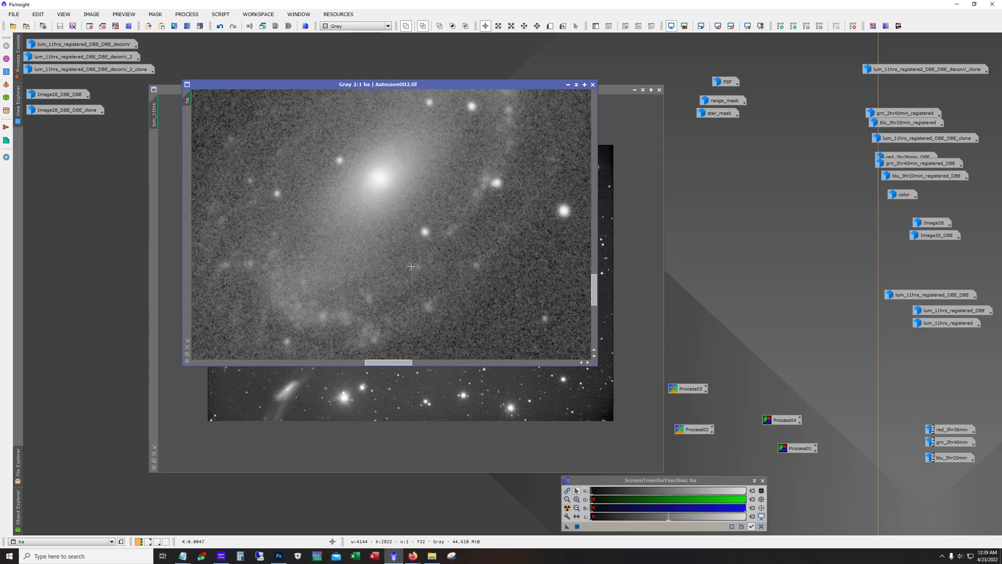
pyautogui.moveTo(595, 283)
pyautogui.mouseDown()
pyautogui.moveTo(596, 271)
pyautogui.moveTo(596, 282)
pyautogui.mouseUp()
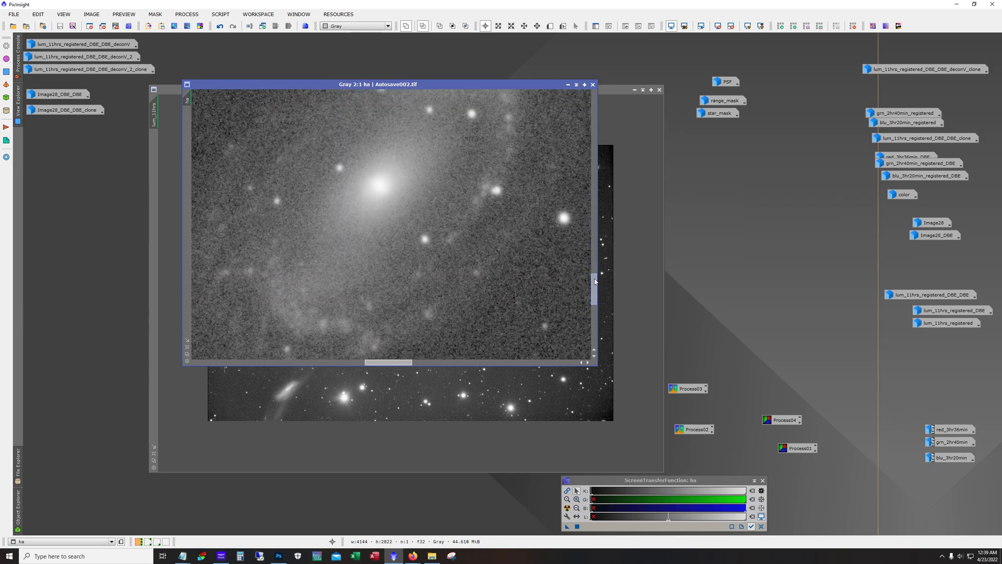
pyautogui.click(568, 84)
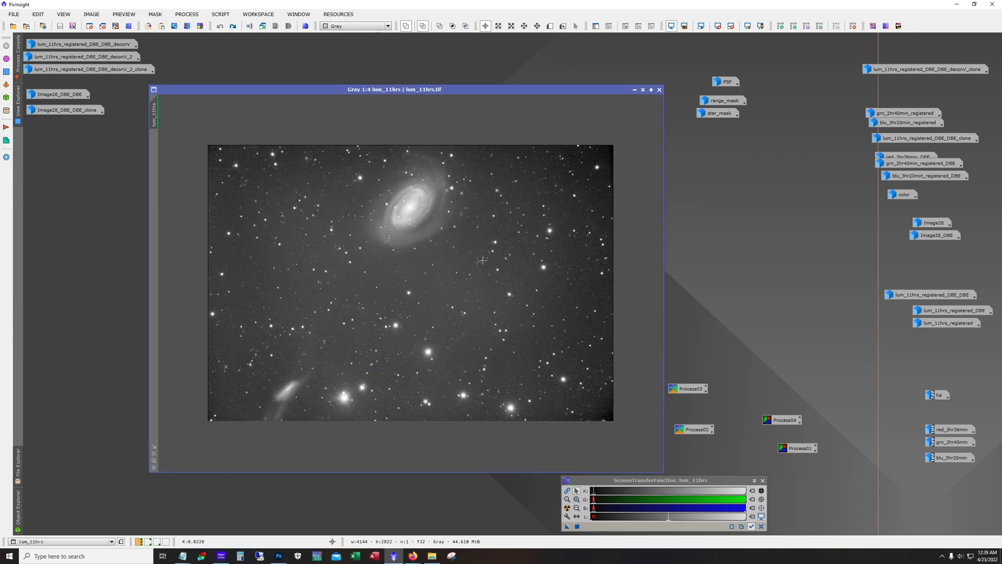
# - Zoom lum_11hrs to full size, pan across it, then minimize it to an icon
pyautogui.hotkey('ctrl', '+')
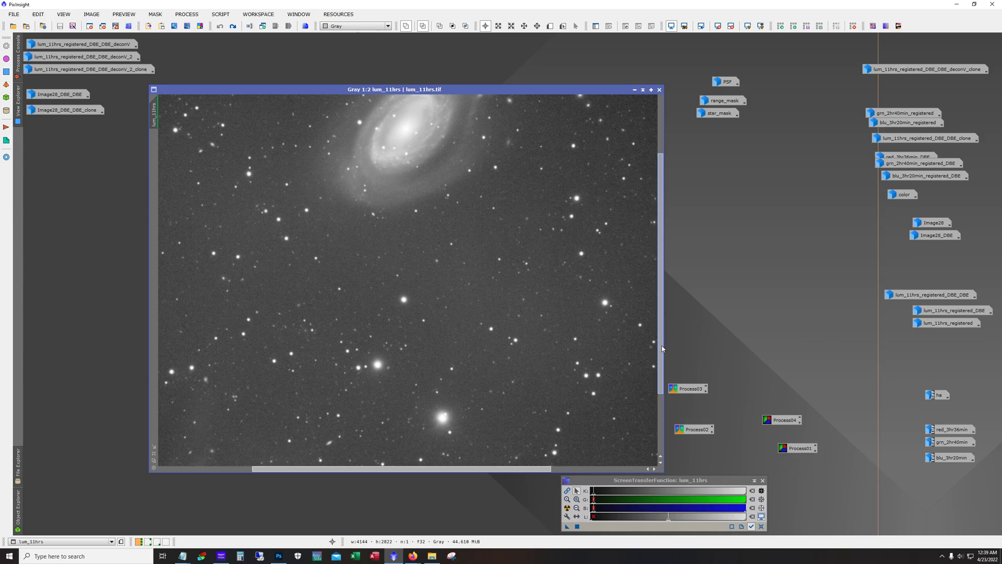
pyautogui.moveTo(662, 348); pyautogui.dragTo(663, 453)
pyautogui.hotkey('ctrl', '+')
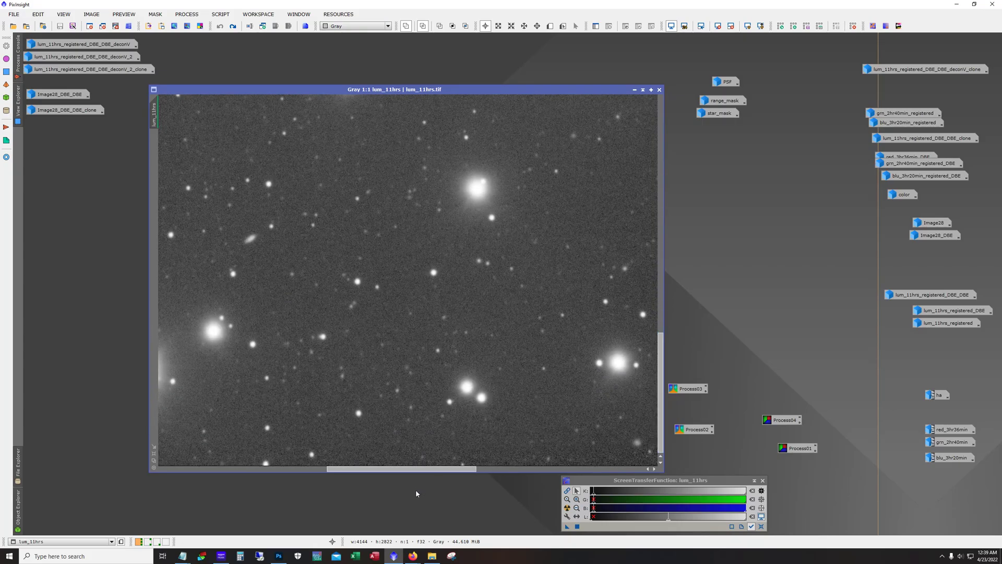
pyautogui.moveTo(416, 469); pyautogui.dragTo(285, 469)
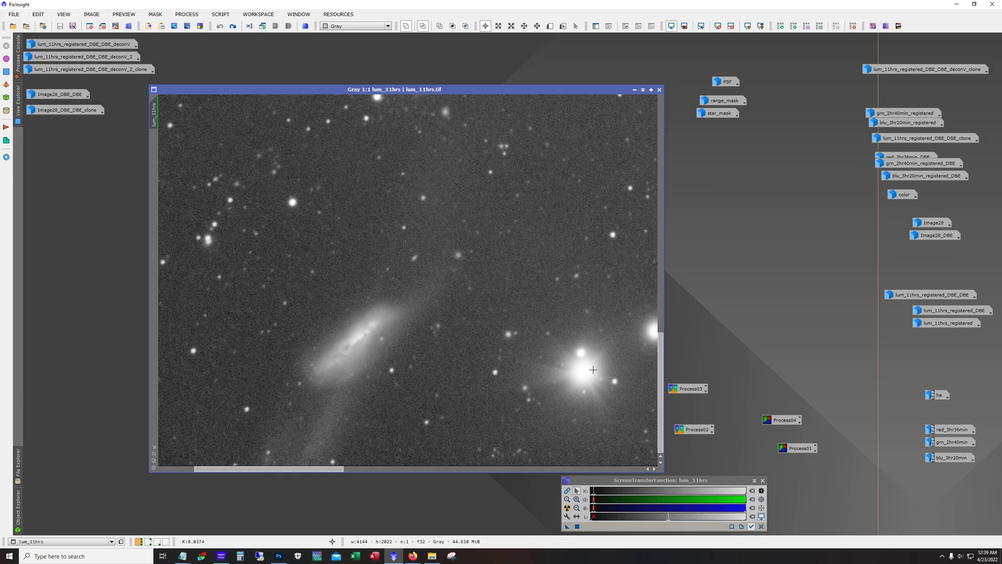
pyautogui.moveTo(484, 217); pyautogui.dragTo(397, 323)
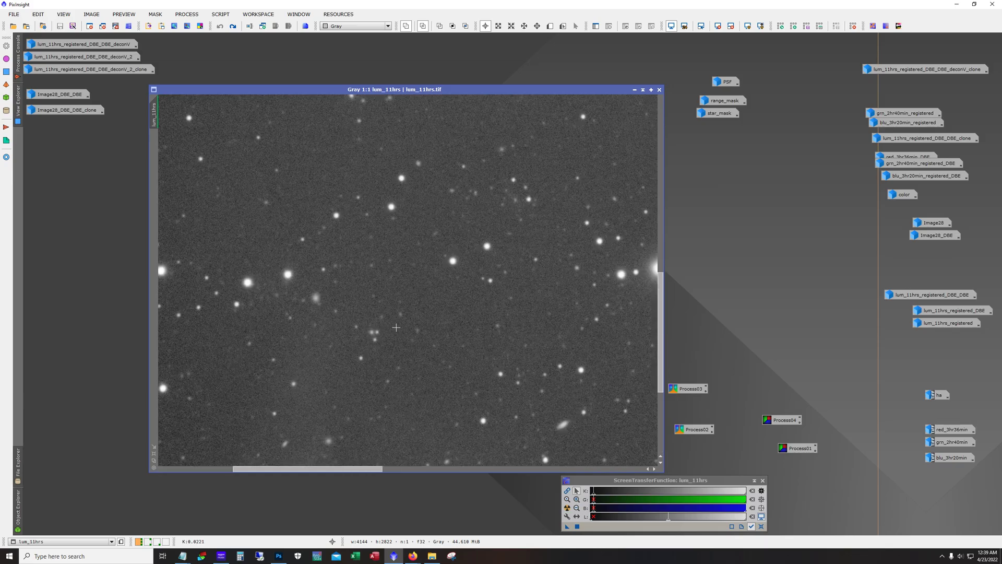
pyautogui.scroll(-5, 353, 427)
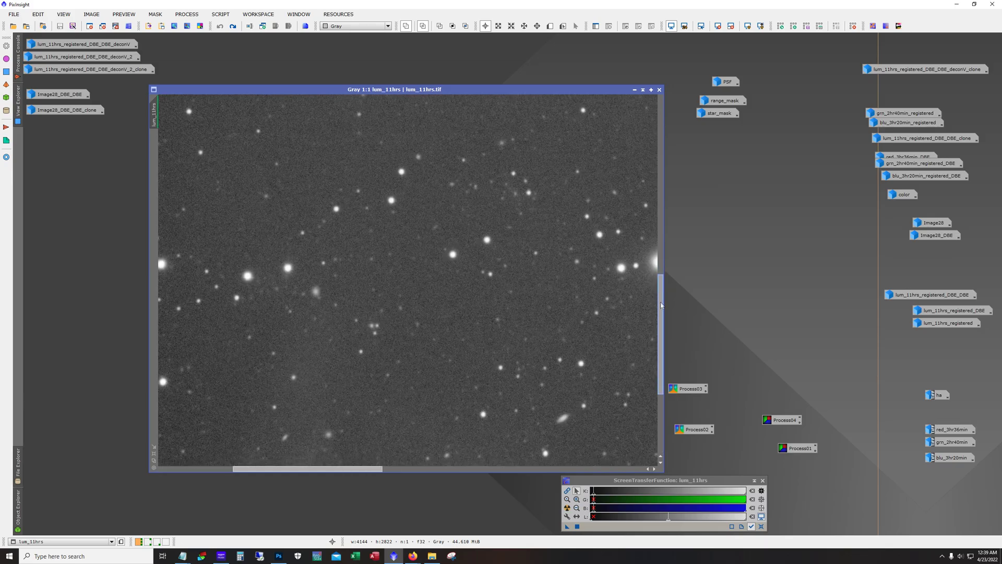
pyautogui.hscroll(-3, 337, 467)
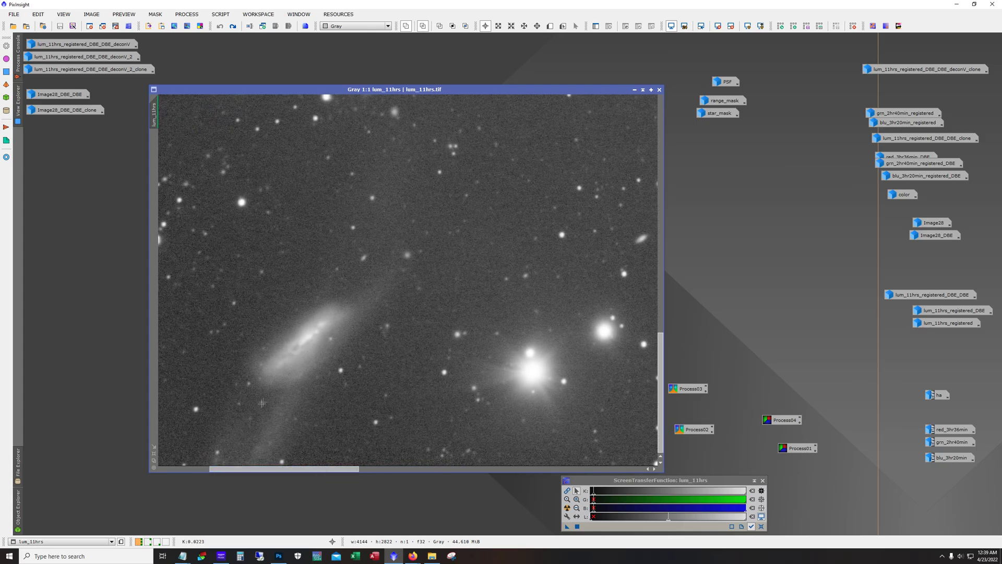
pyautogui.scroll(-2, 423, 281)
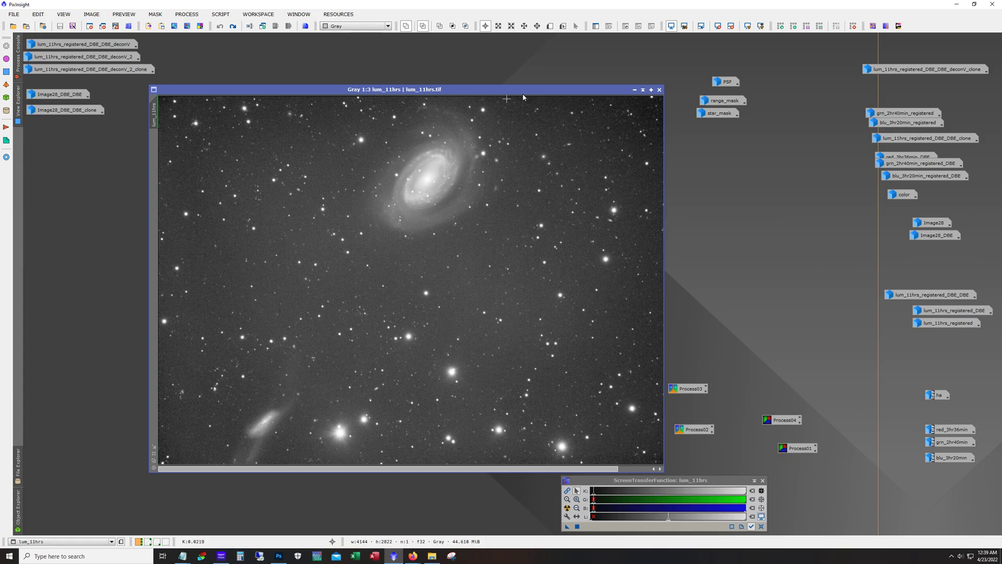
pyautogui.click(635, 89)
# - Open the red_3hr36min, grn_2hr40min and blu_3hr20min channel images, stacking their windows
pyautogui.doubleClick(971, 430)
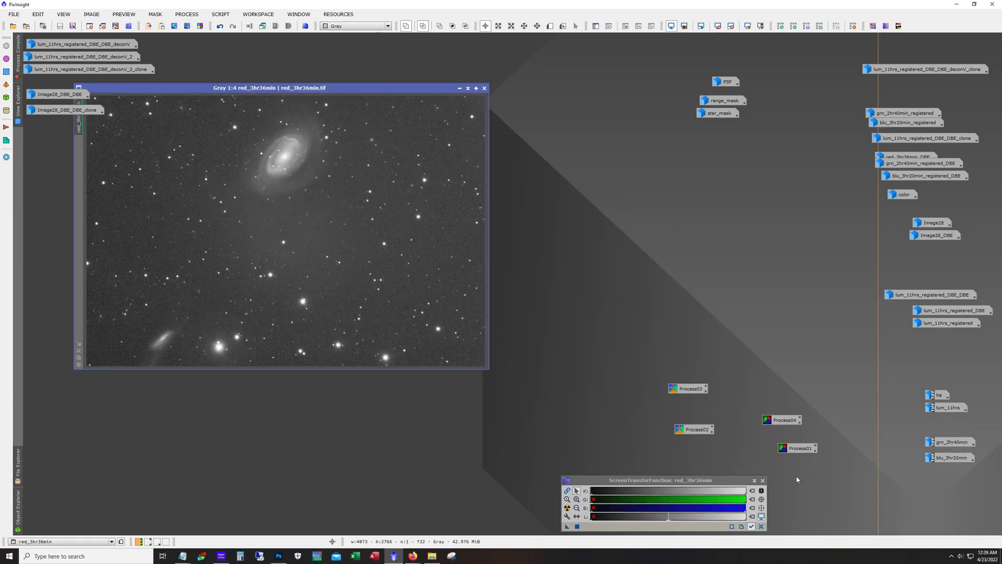
pyautogui.moveTo(356, 93); pyautogui.dragTo(416, 95)
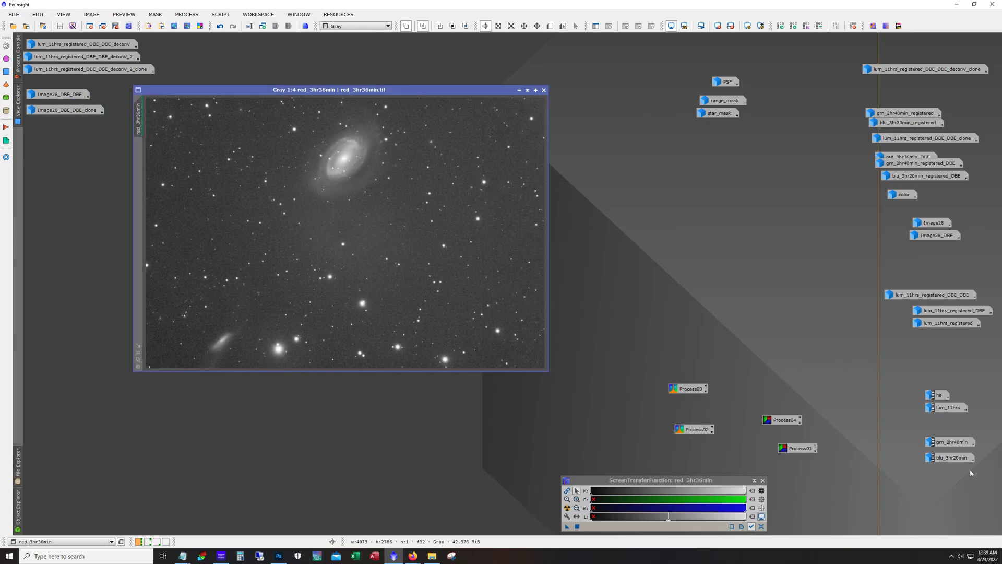
pyautogui.doubleClick(951, 443)
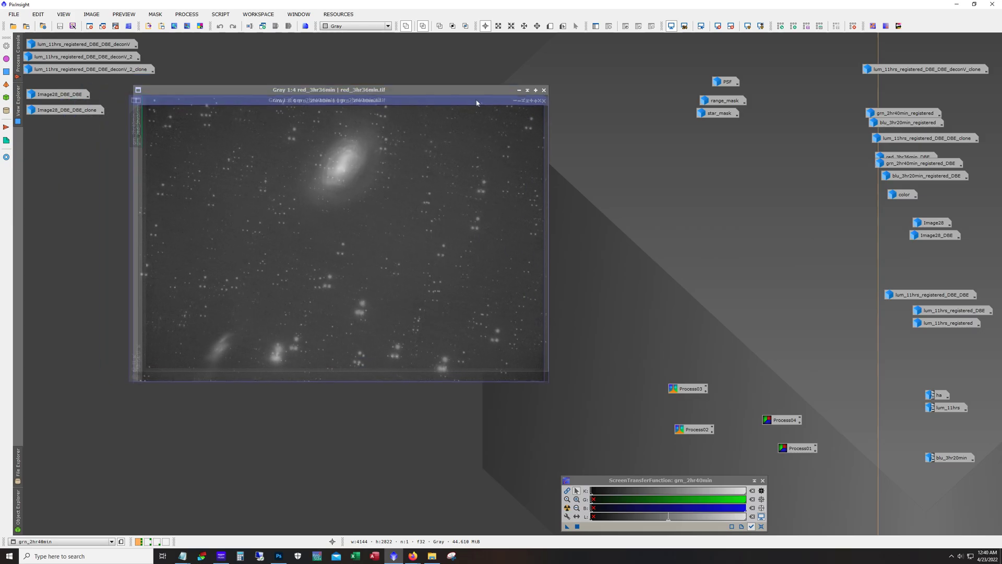
pyautogui.moveTo(407, 80); pyautogui.dragTo(479, 106)
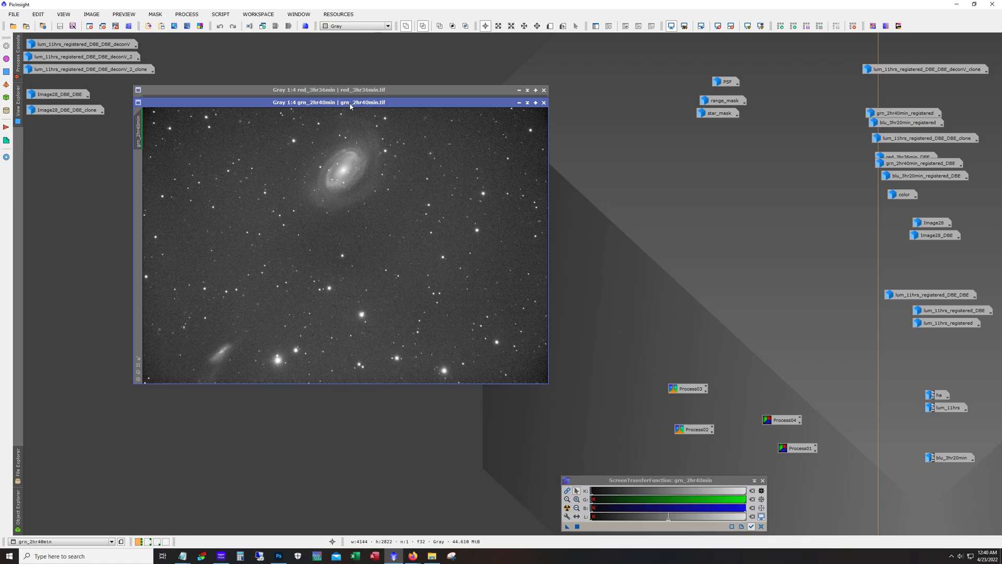
pyautogui.moveTo(348, 106); pyautogui.dragTo(348, 119)
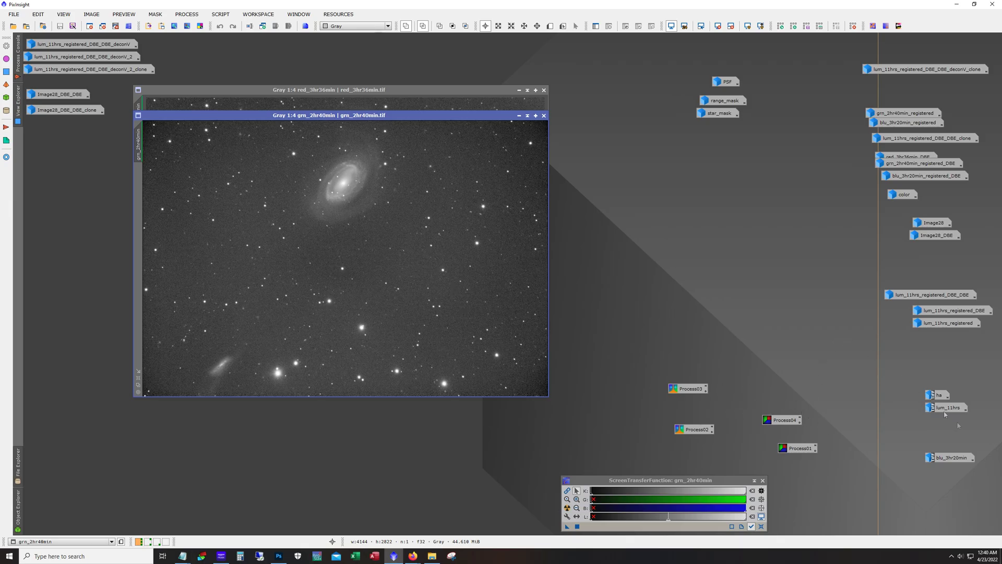
pyautogui.doubleClick(937, 459)
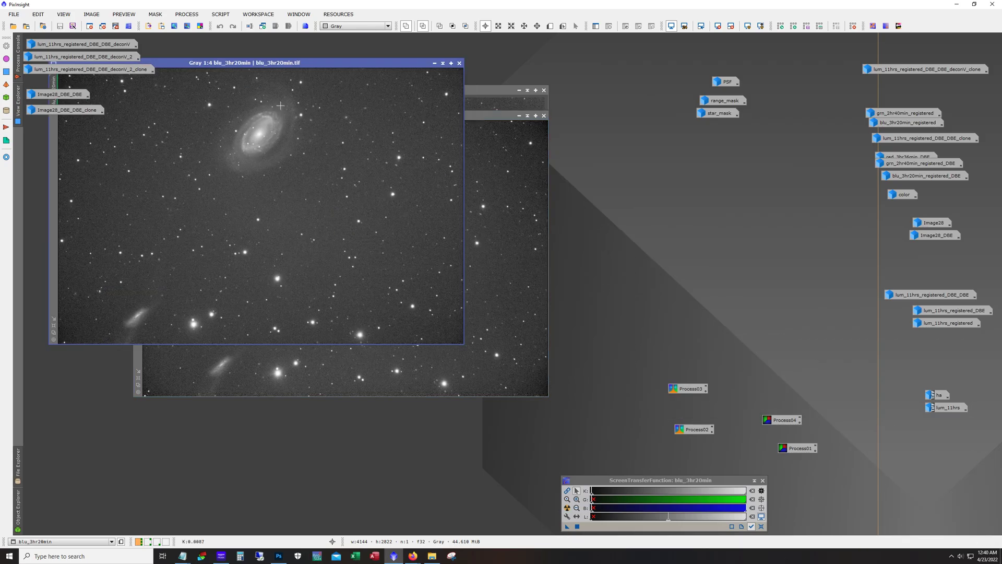
pyautogui.moveTo(320, 64); pyautogui.dragTo(405, 153)
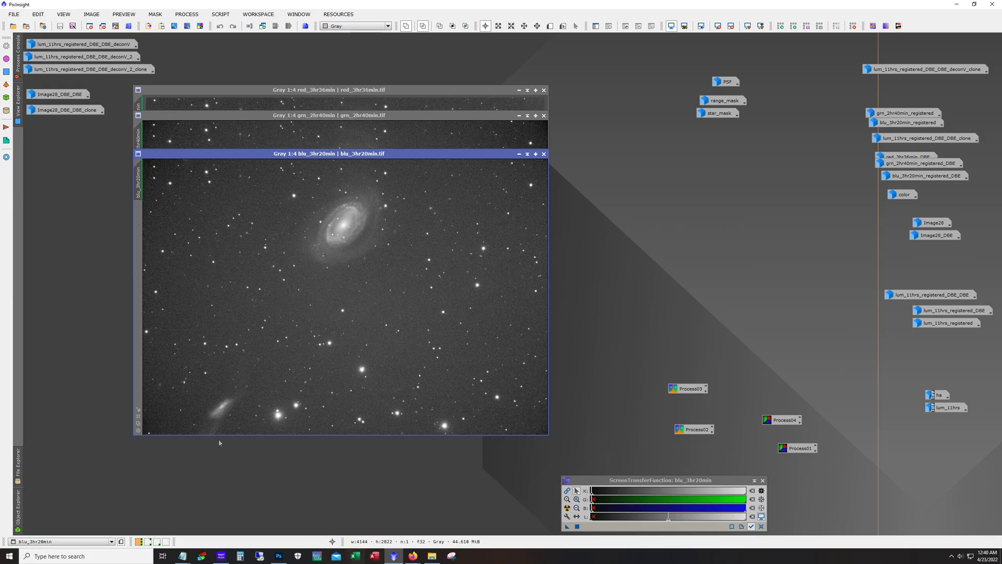
# - Minimize the blue, green and red channel windows back to icons
pyautogui.click(519, 154)
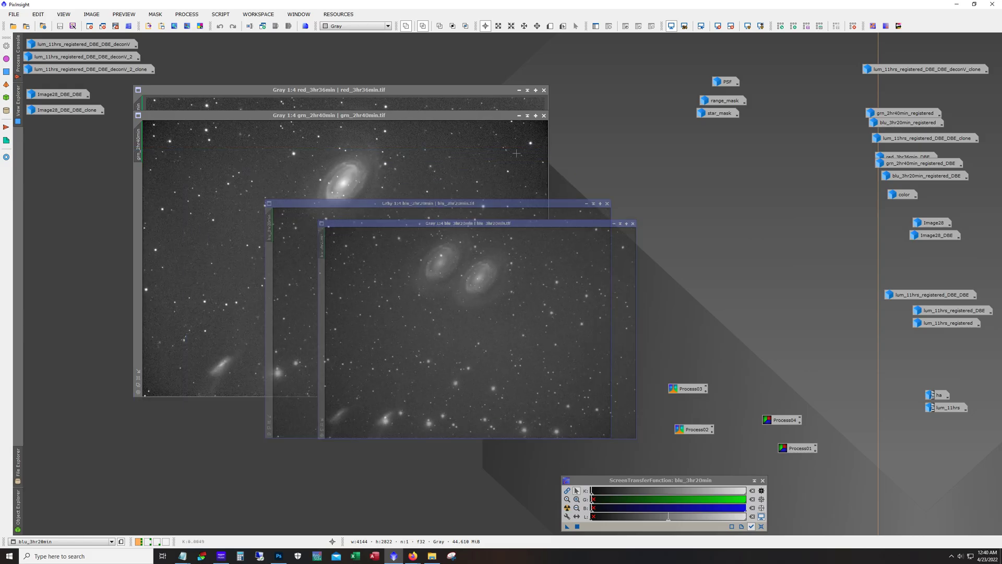
pyautogui.click(519, 115)
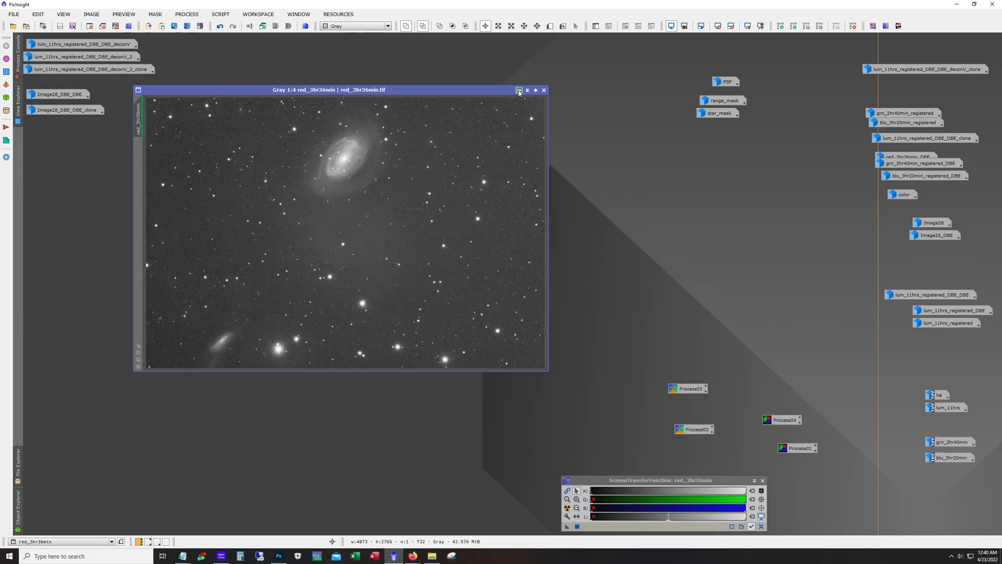
pyautogui.click(518, 90)
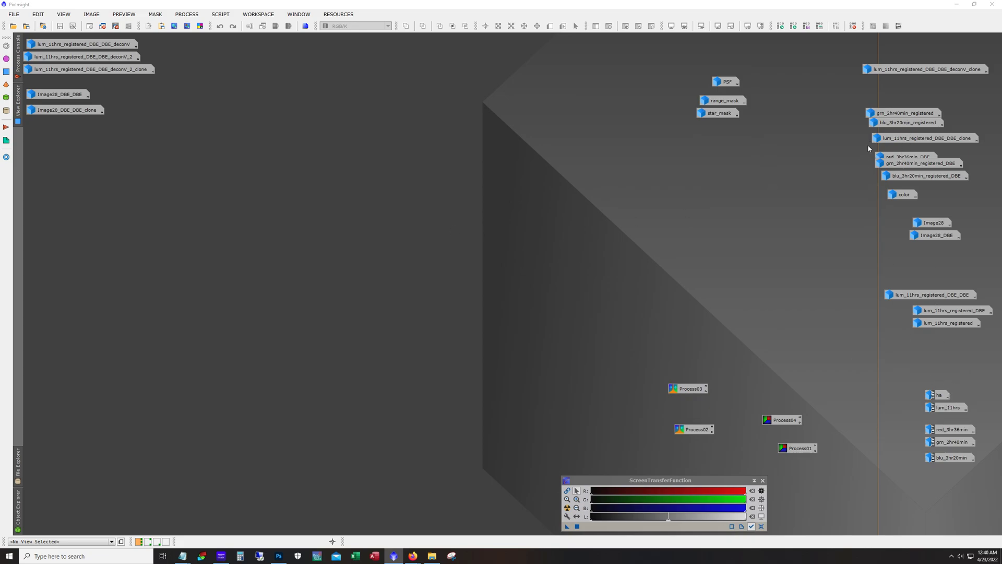
# - Iconize the red channel and open the SCRIPT list for EZ Processing Suite
pyautogui.moveTo(883, 122); pyautogui.dragTo(884, 126)
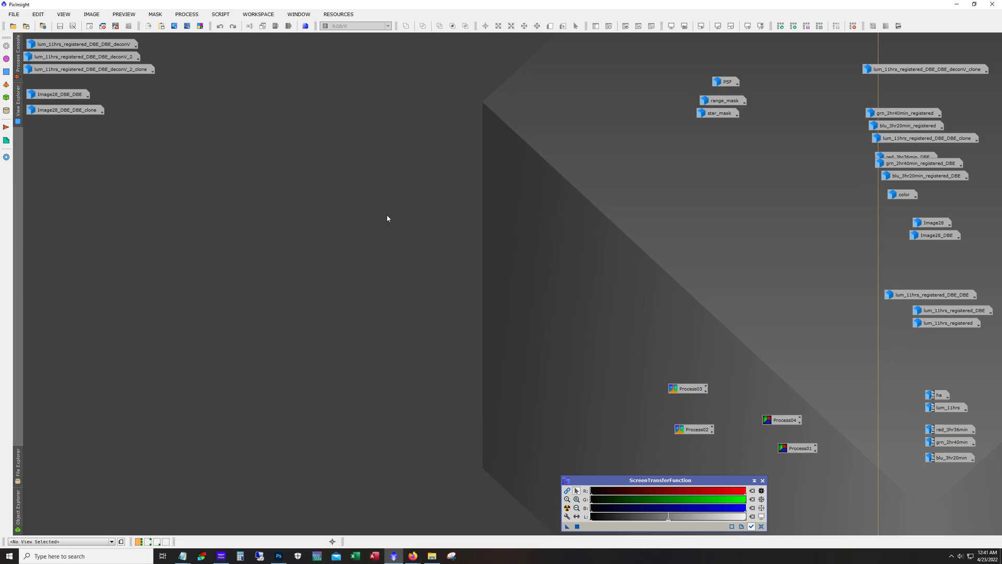
pyautogui.click(221, 14)
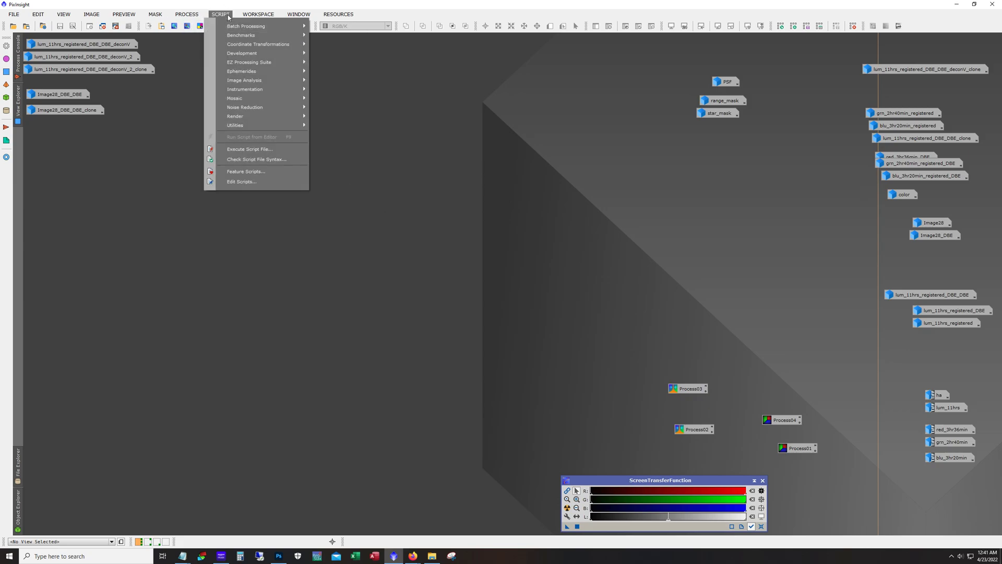
# - Dismiss the script menu without running any script
pyautogui.moveTo(257, 14)
pyautogui.moveTo(220, 14)
pyautogui.moveTo(261, 62)
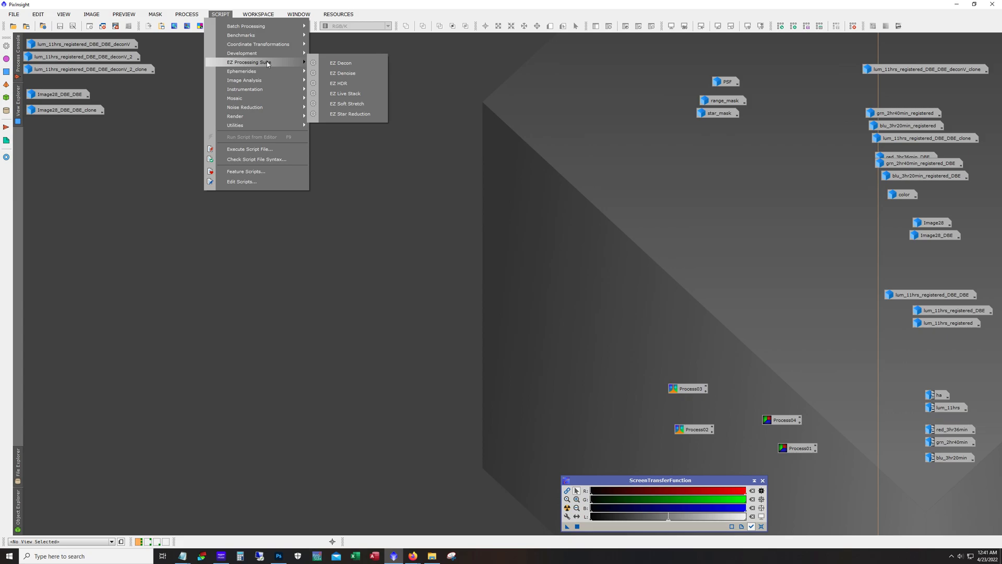
pyautogui.click(87, 170)
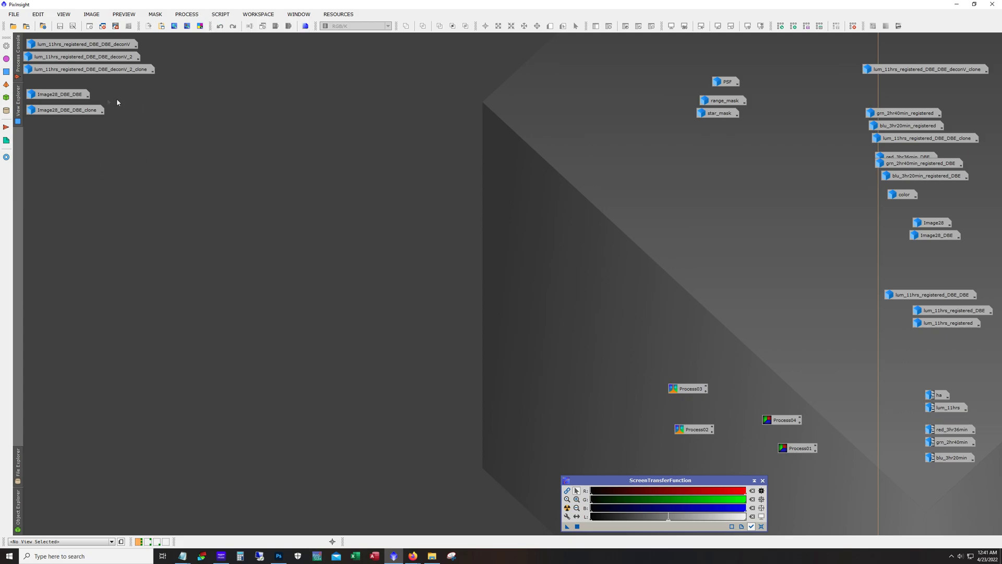
# - Open Image28_DBE_DBE_clone and Image28_DBE_DBE, auto-stretch, then iconize Image28_DBE_DBE
pyautogui.doubleClick(57, 113)
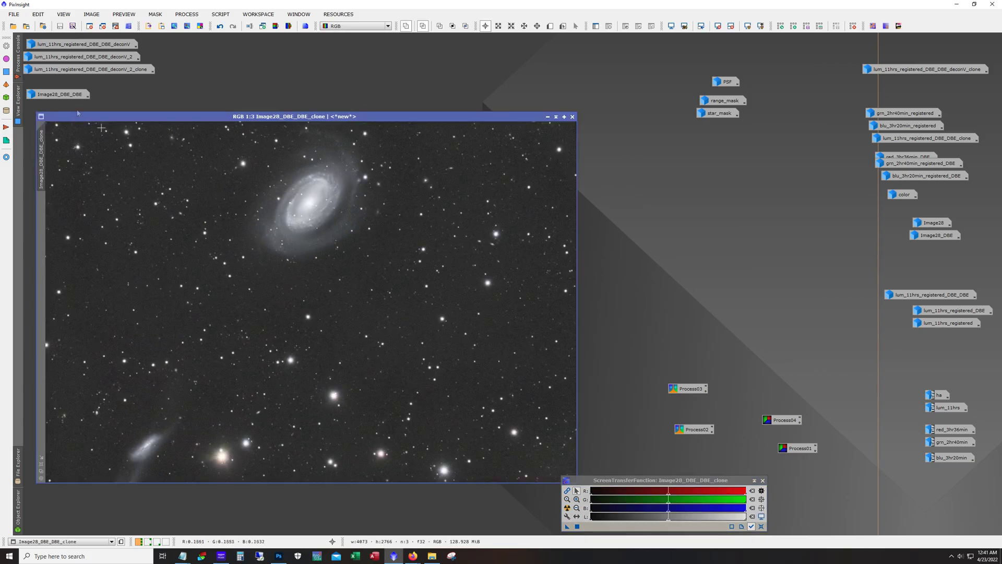
pyautogui.doubleClick(58, 94)
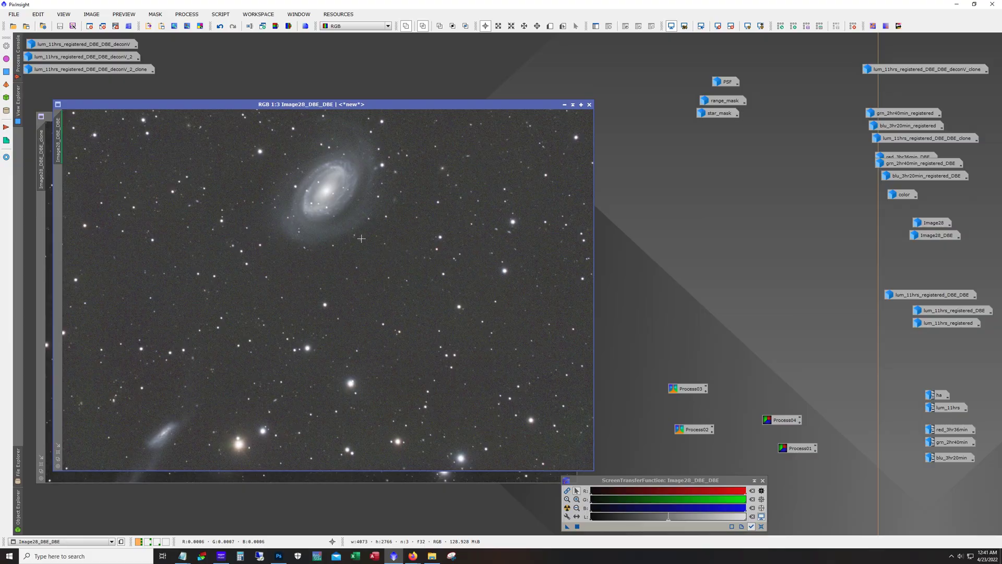
pyautogui.hotkey('ctrl', 'a')
pyautogui.hotkey('ctrl', 'a')
pyautogui.hotkey('ctrl', 'a')
pyautogui.click(564, 104)
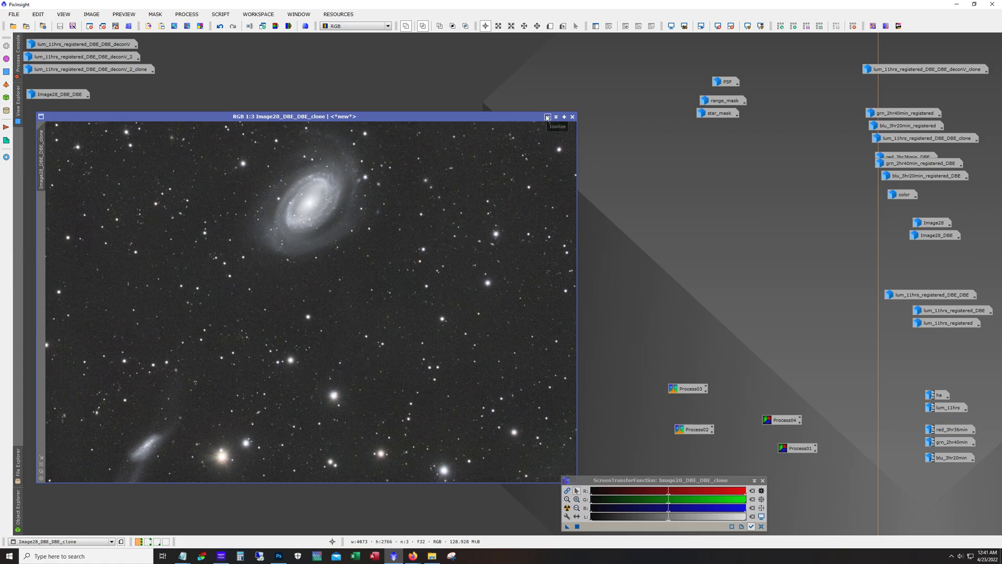
# - Iconize Image28_DBE_DBE_clone and open lum_11hrs_registered_DBE_DBE_deconV_2_clone in a repositioned window
pyautogui.click(565, 117)
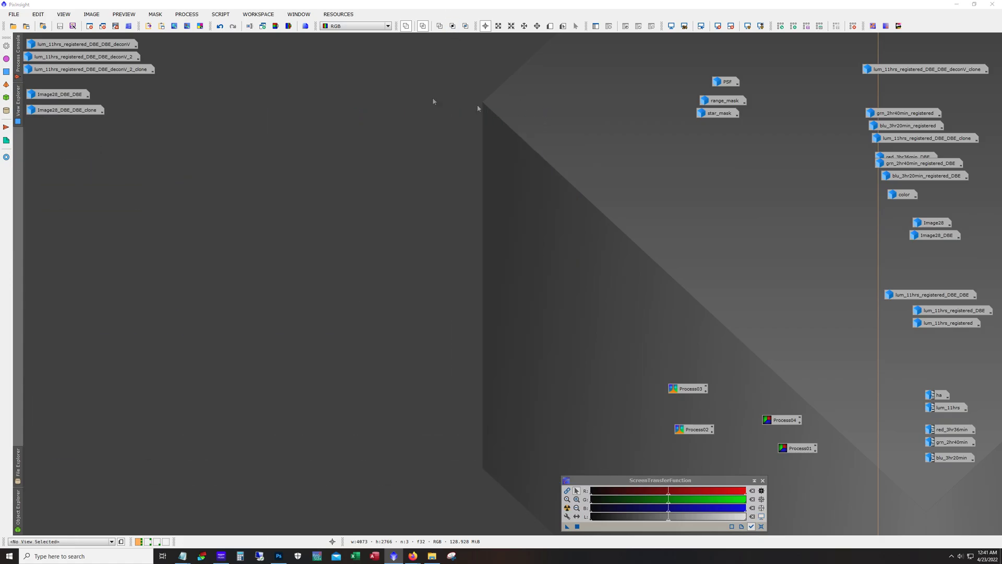
pyautogui.doubleClick(127, 68)
pyautogui.moveTo(333, 106); pyautogui.dragTo(392, 94)
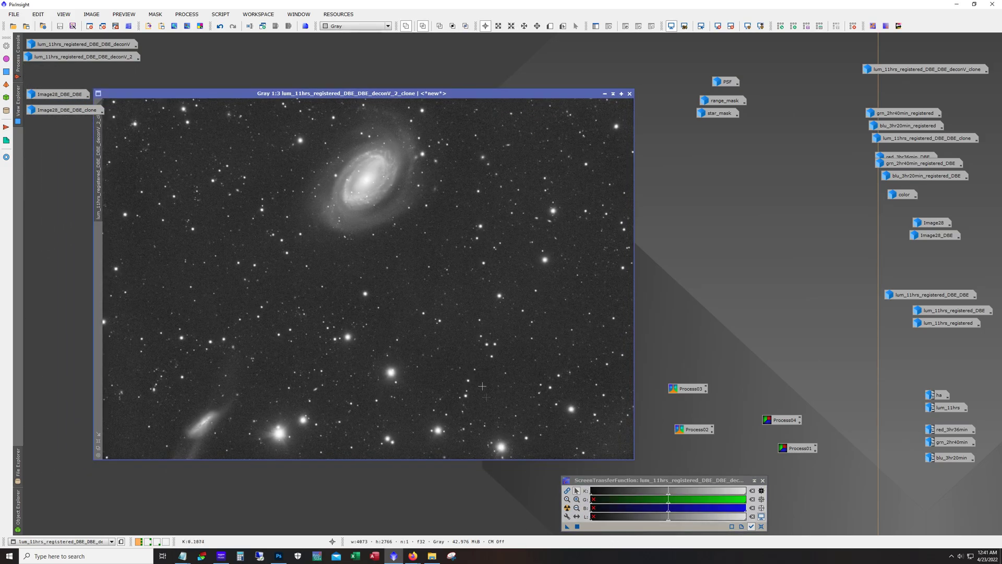
# - Zoom in and out on the deconvolved luminance and compare a brighter screen stretch
pyautogui.scroll(3, 470, 341)
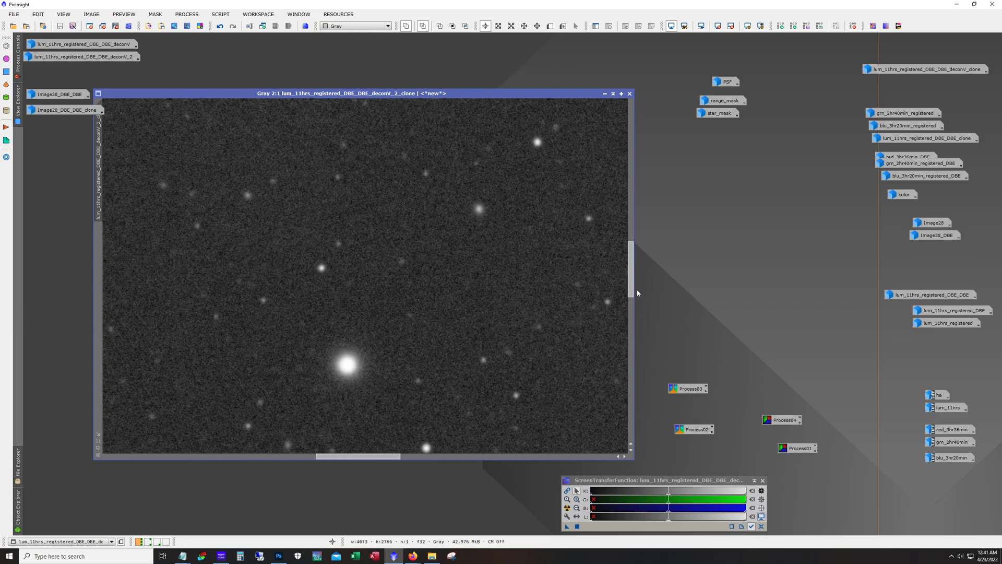
pyautogui.moveTo(630, 290); pyautogui.dragTo(634, 202)
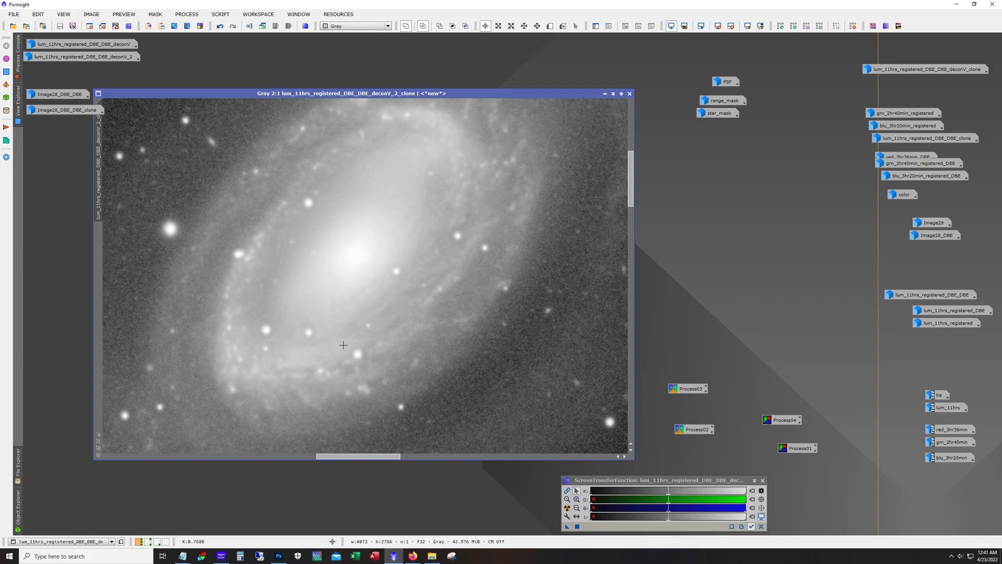
pyautogui.scroll(-1, 343, 345)
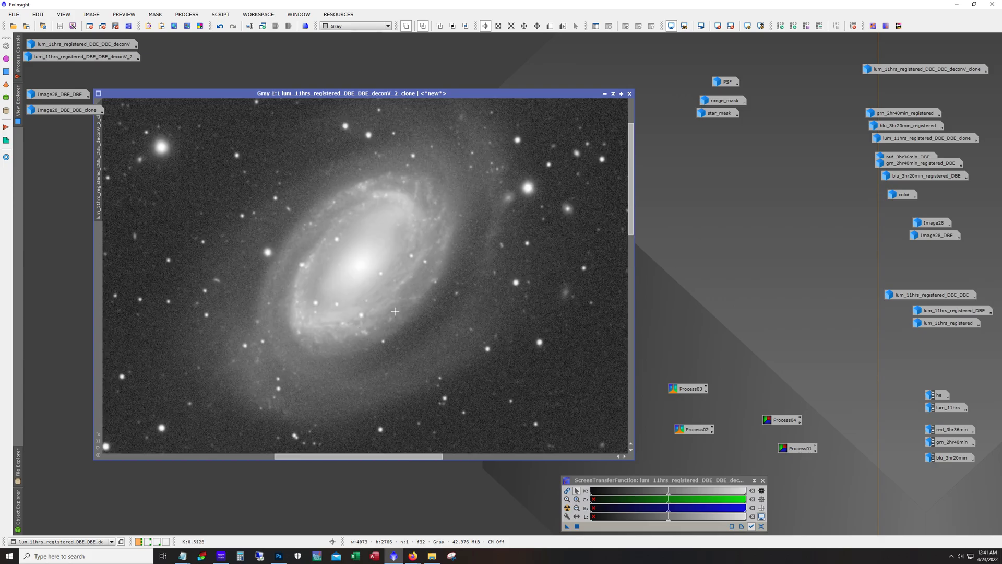
pyautogui.scroll(1, 419, 283)
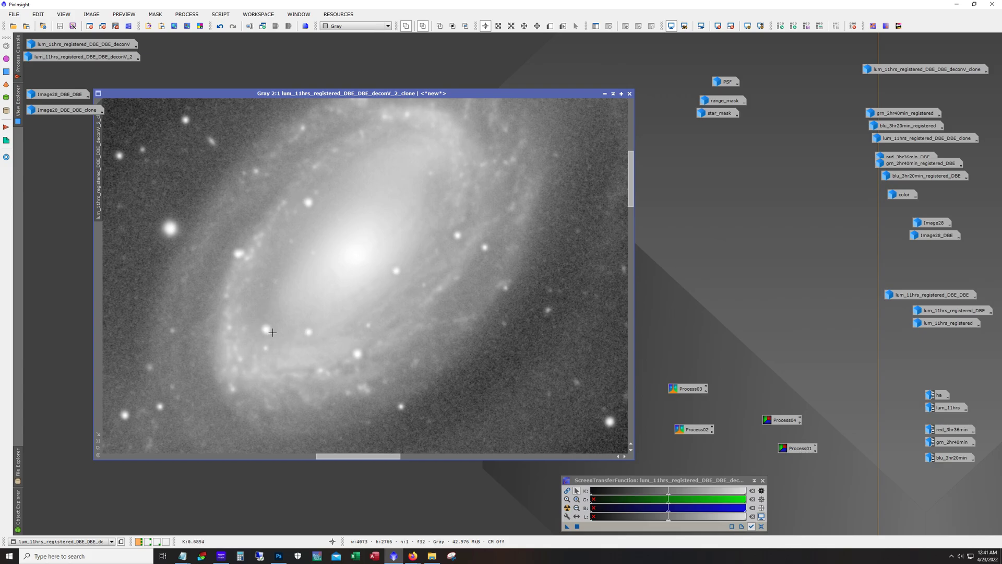
pyautogui.scroll(-1, 272, 333)
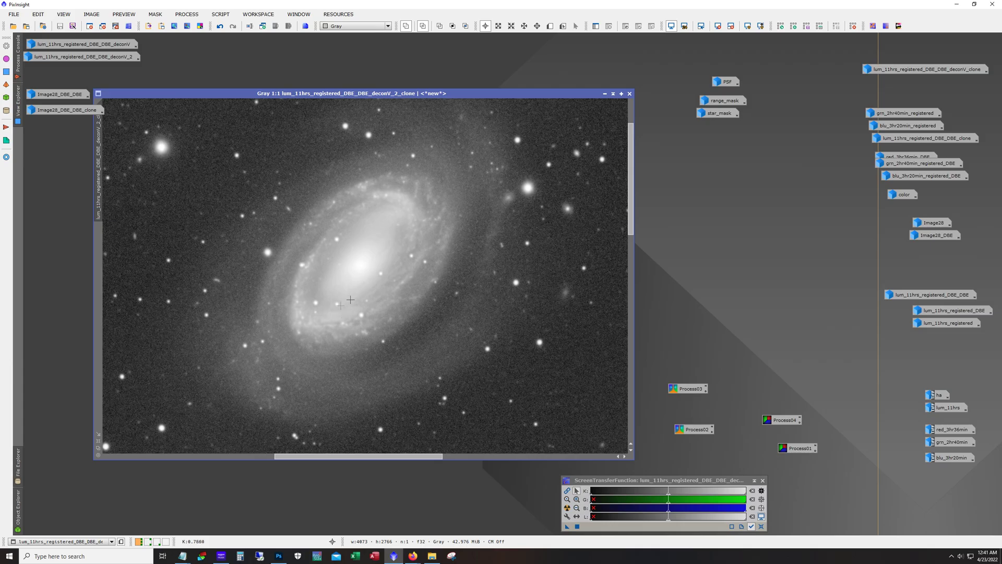
pyautogui.scroll(1, 345, 317)
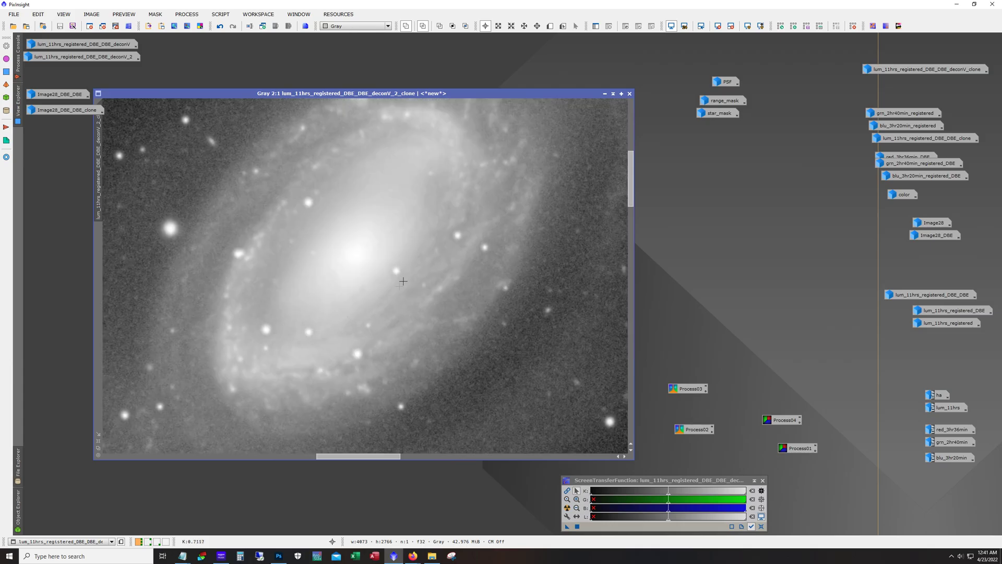
pyautogui.scroll(-2, 460, 267)
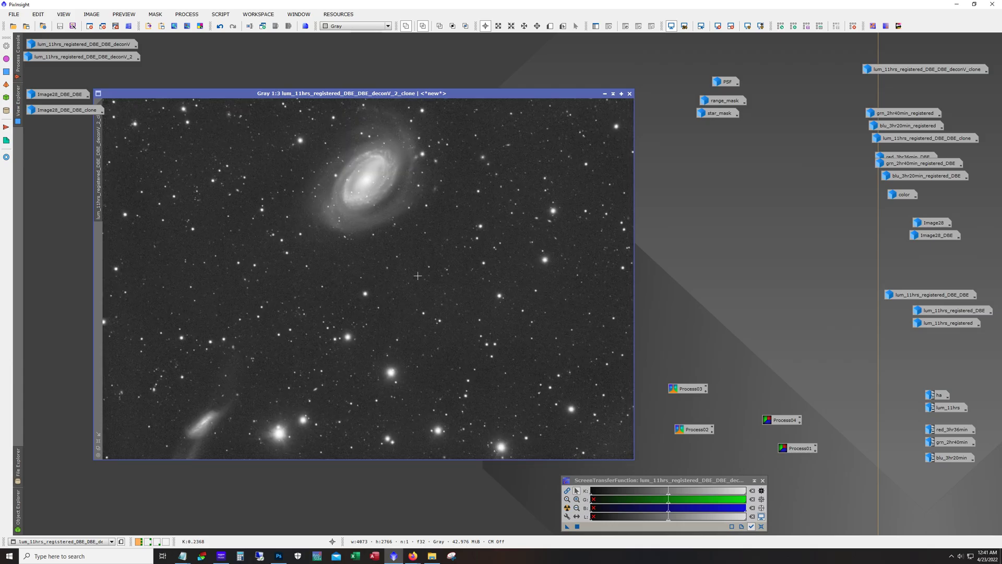
pyautogui.hotkey('ctrl', 'z')
pyautogui.hotkey('ctrl', 'y')
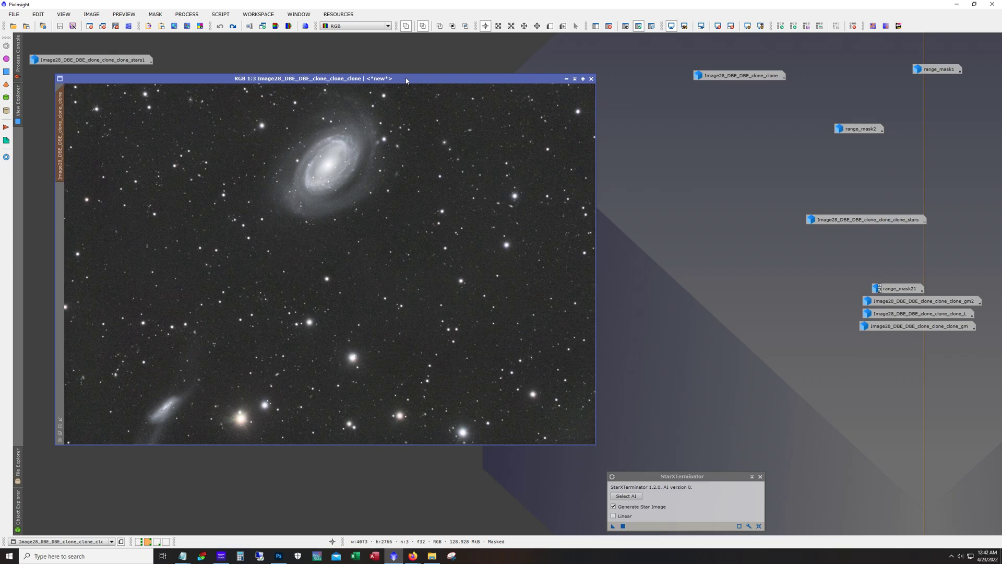
# - Redo the StarXTerminator star removal on Image28_DBE_DBE_clone_clone_clone
pyautogui.click(234, 26)
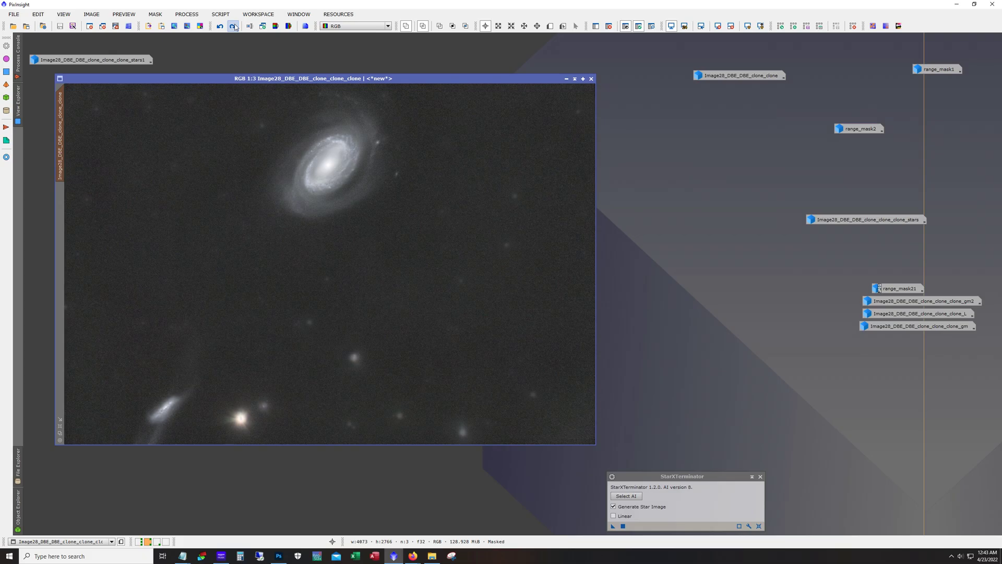
# - Zoom in and compare the image with and without stars, ending starless
pyautogui.scroll(2, 373, 239)
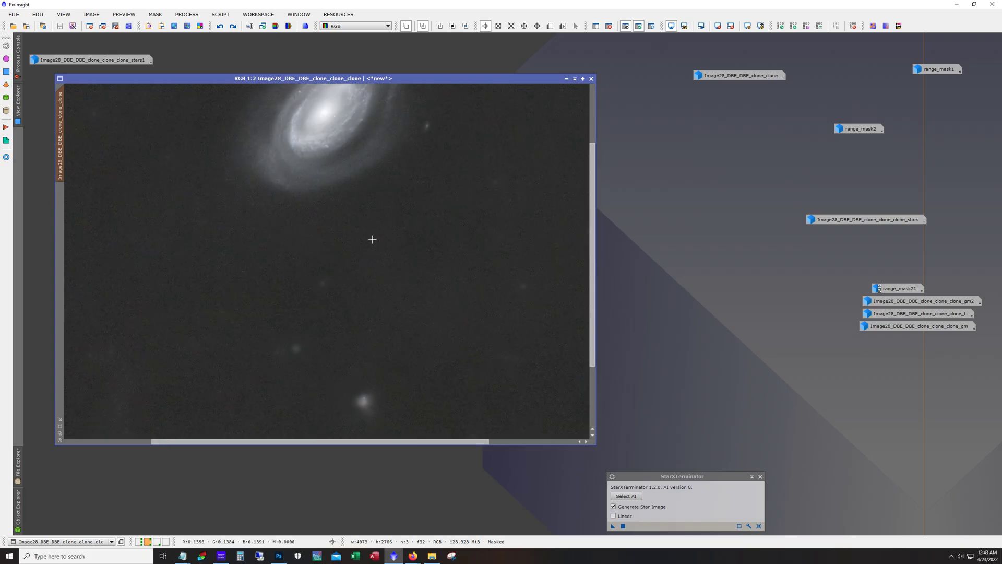
pyautogui.moveTo(592, 291); pyautogui.dragTo(579, 202)
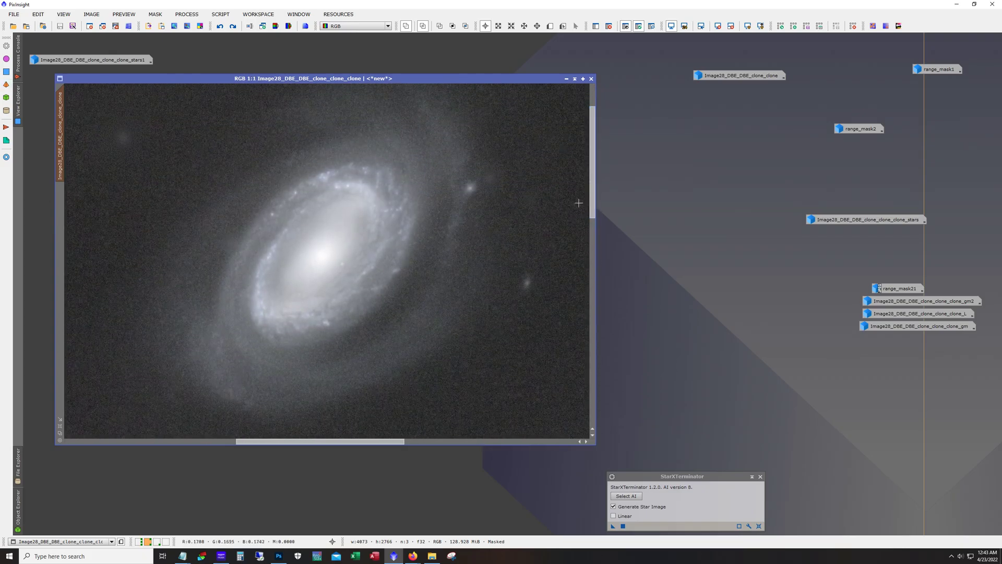
pyautogui.click(219, 26)
pyautogui.click(233, 26)
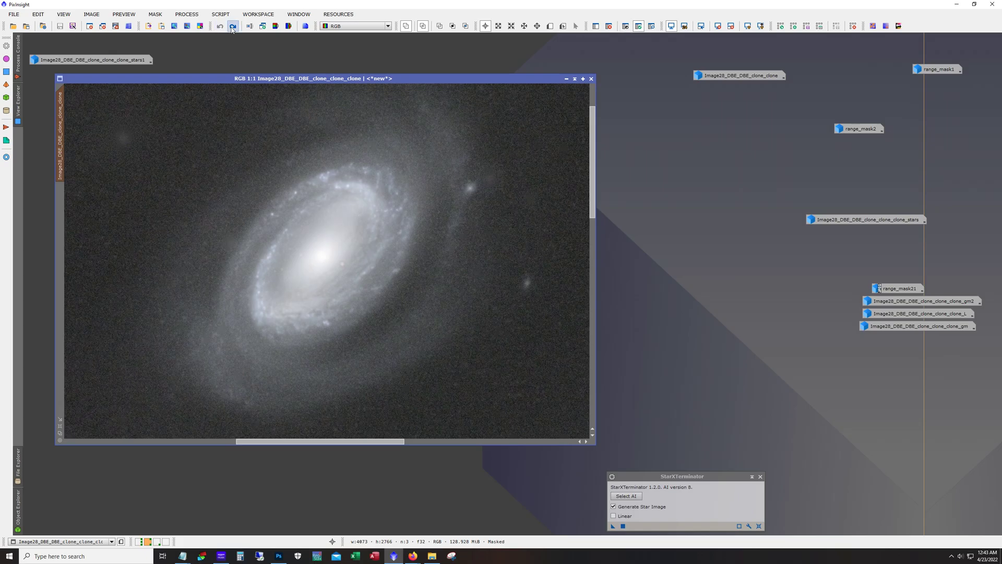
pyautogui.click(219, 27)
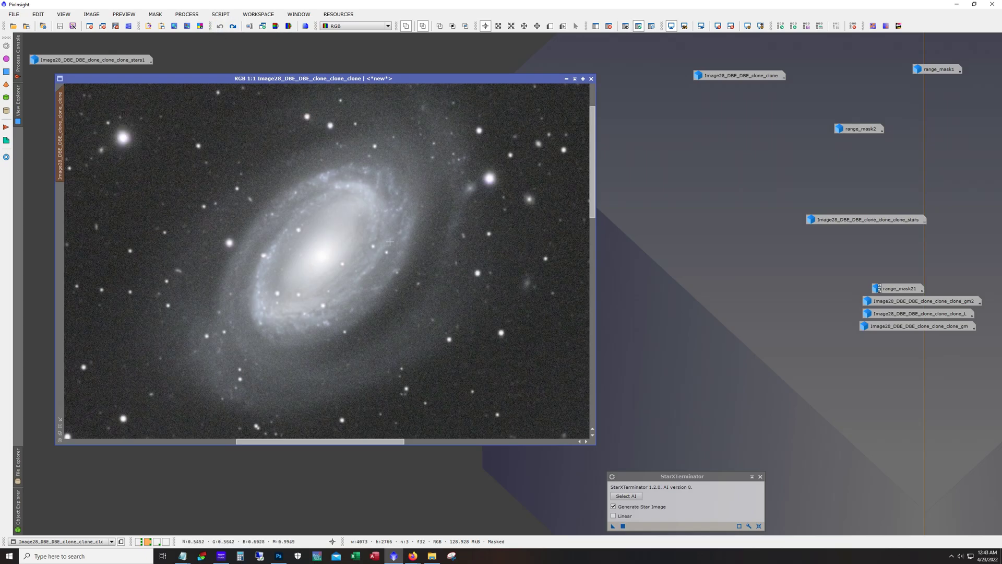
pyautogui.click(233, 27)
# - Pan around the starless galaxy field and zoom out to 1:3
pyautogui.scroll(-1, 420, 230)
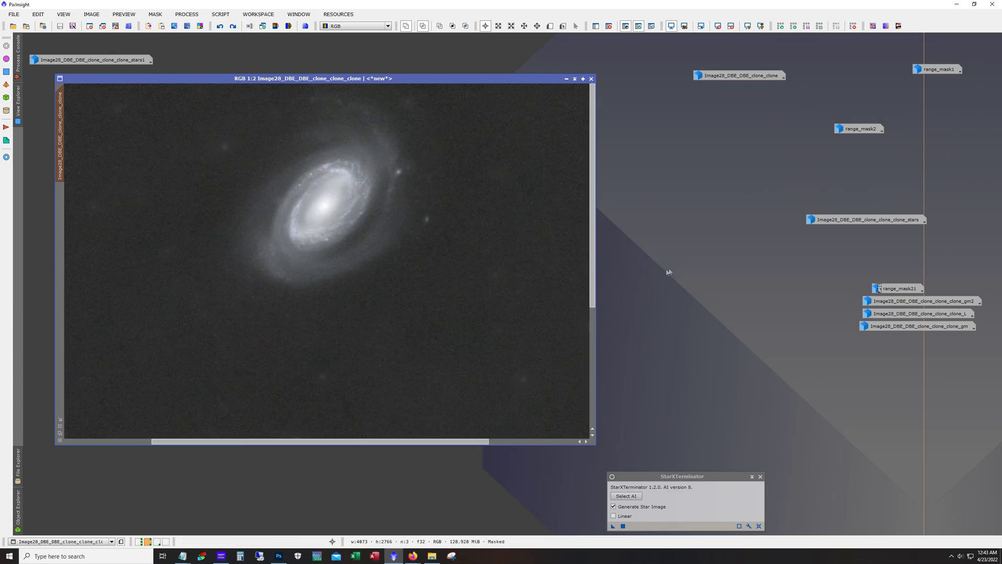
pyautogui.moveTo(593, 285); pyautogui.dragTo(615, 426)
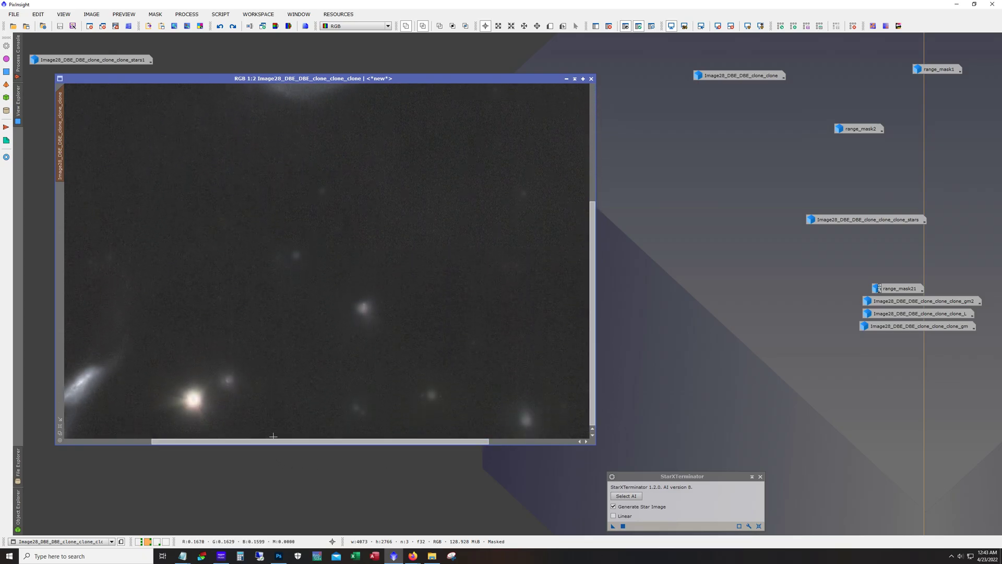
pyautogui.moveTo(277, 445); pyautogui.dragTo(458, 452)
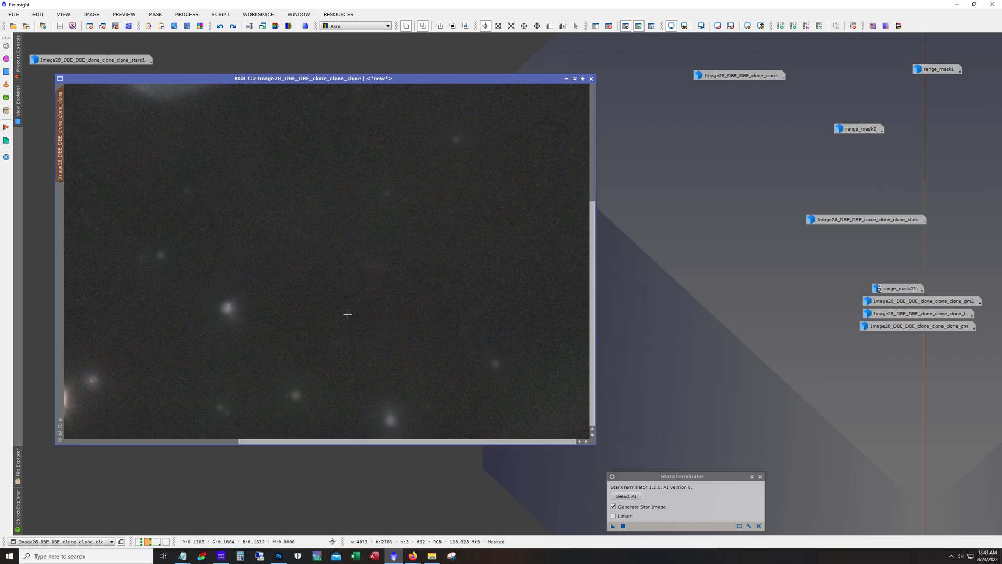
pyautogui.moveTo(336, 443); pyautogui.dragTo(118, 443)
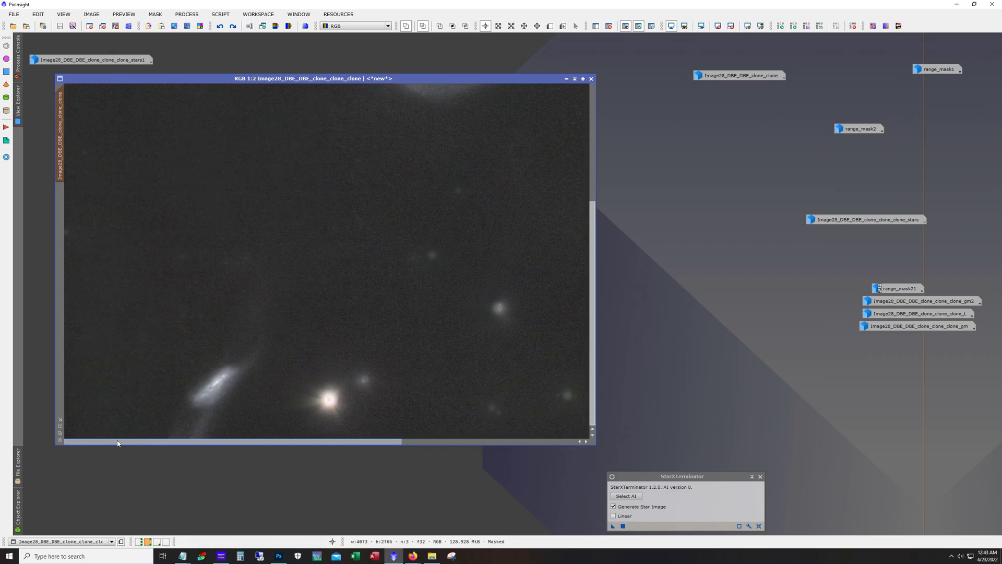
pyautogui.scroll(-1, 352, 349)
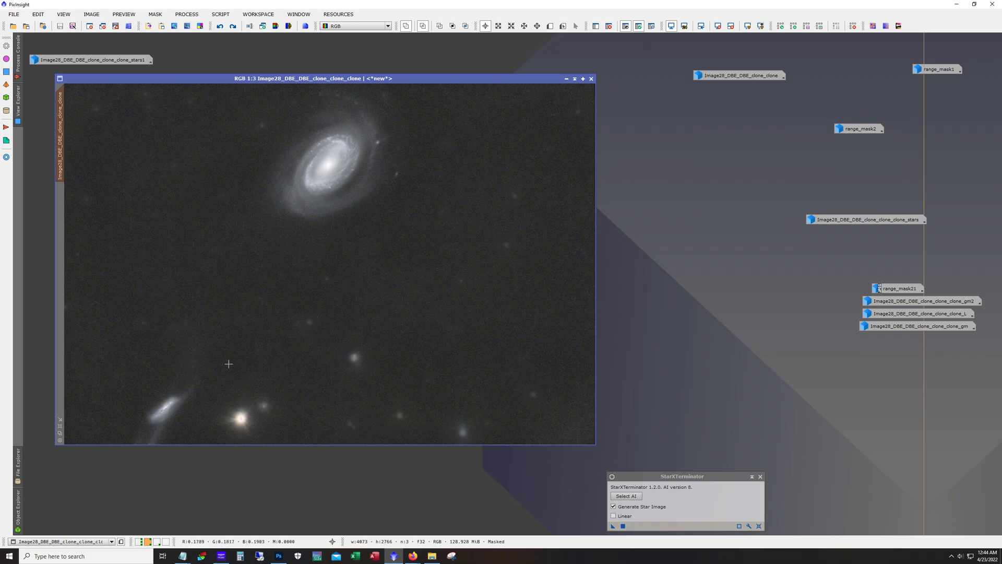
# - Reapply three undone processing steps so the galaxies turn noticeably bluer
pyautogui.click(234, 26)
pyautogui.click(233, 27)
pyautogui.click(235, 30)
# - Check the range mask coverage on and off, then restore the Preview01 box around the galaxy
pyautogui.click(653, 29)
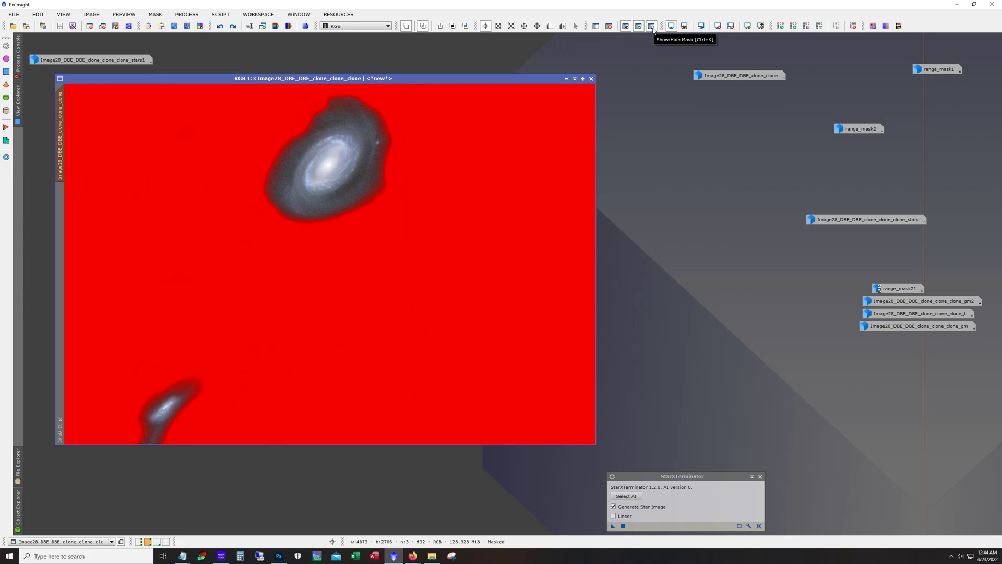
pyautogui.click(652, 29)
pyautogui.click(653, 29)
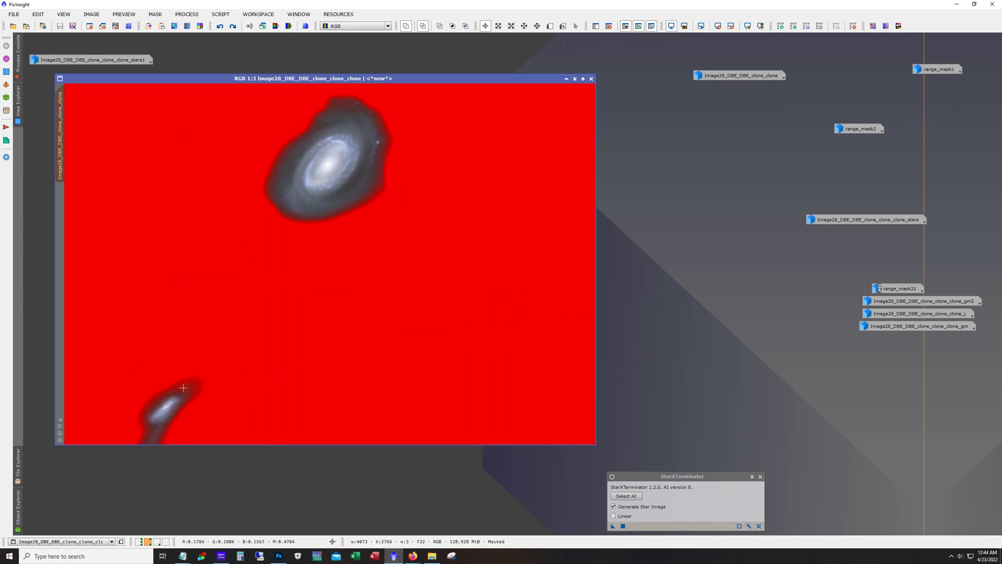
pyautogui.click(655, 28)
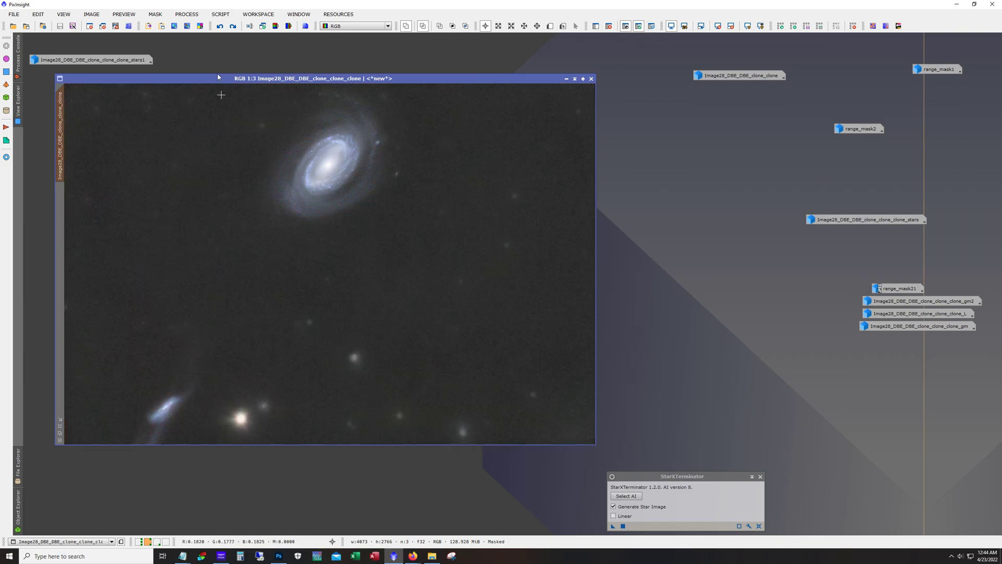
pyautogui.click(235, 30)
# - Restore Preview01 and the UnsharpMask sharpening, viewing the galaxy core at 2:1
pyautogui.click(235, 29)
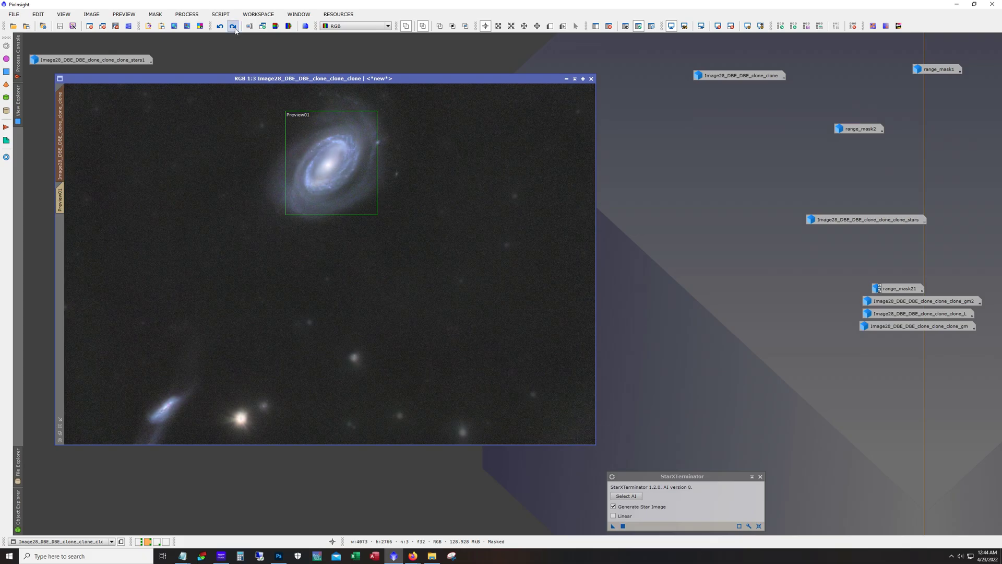
pyautogui.click(221, 27)
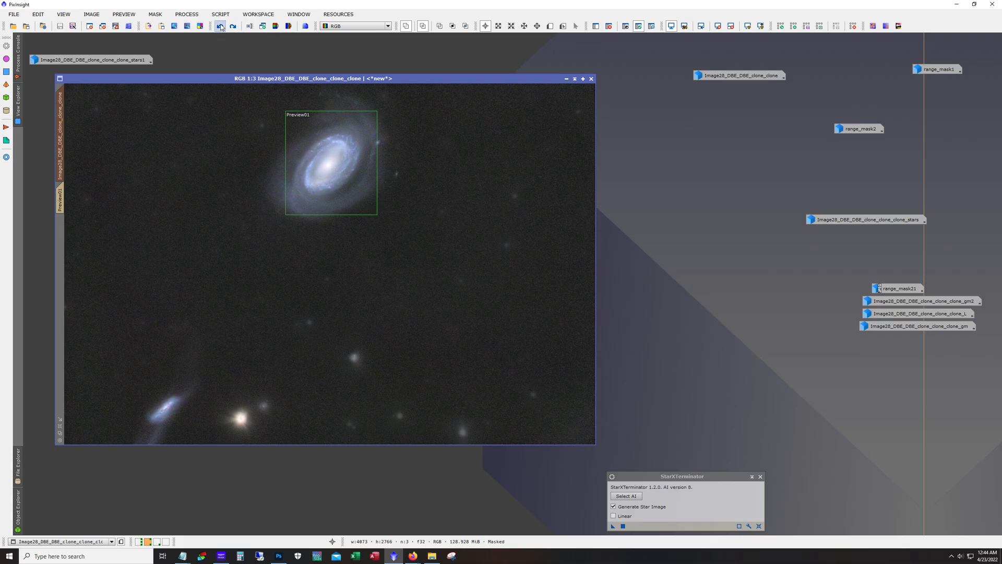
pyautogui.scroll(3, 340, 124)
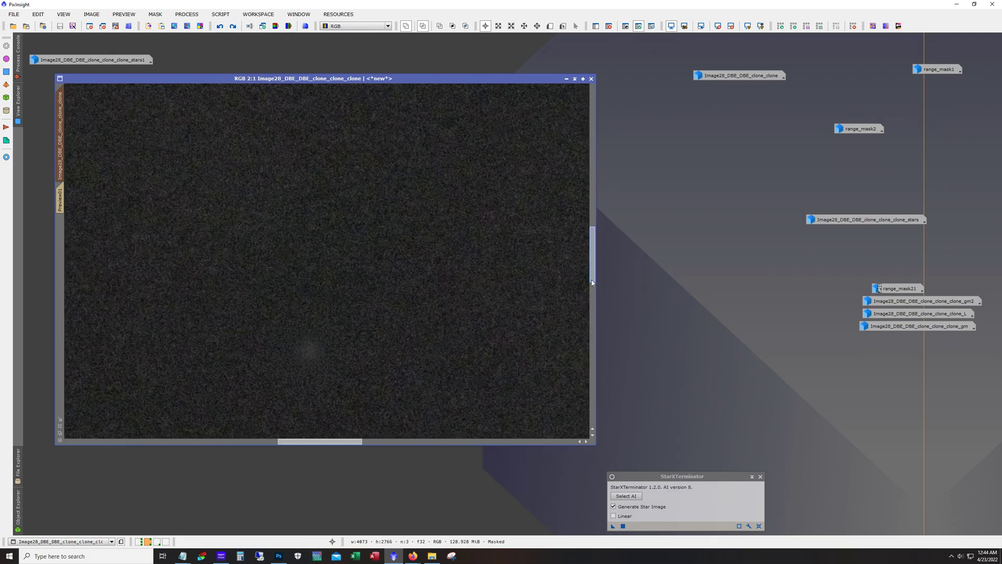
pyautogui.moveTo(594, 281); pyautogui.dragTo(592, 182)
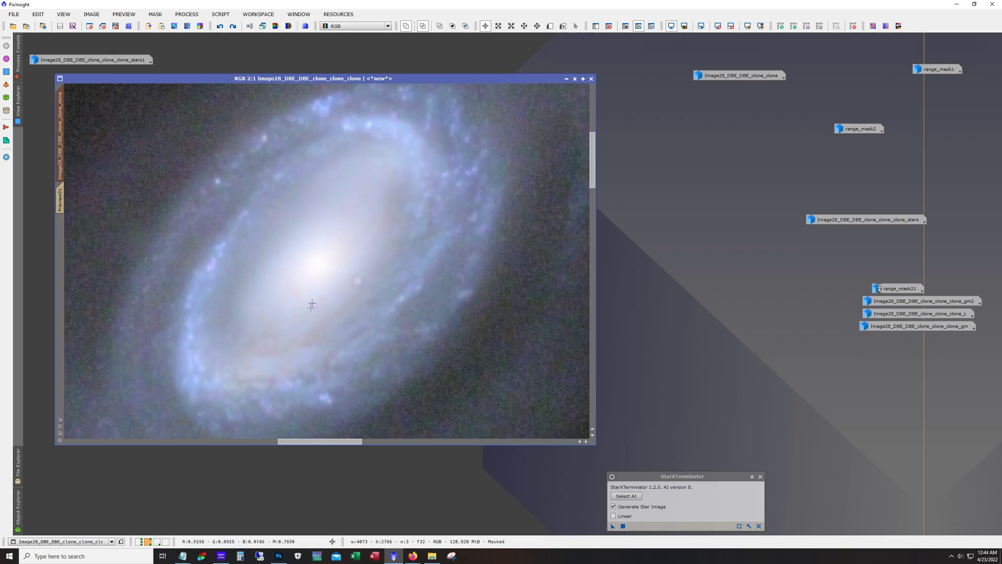
pyautogui.click(235, 27)
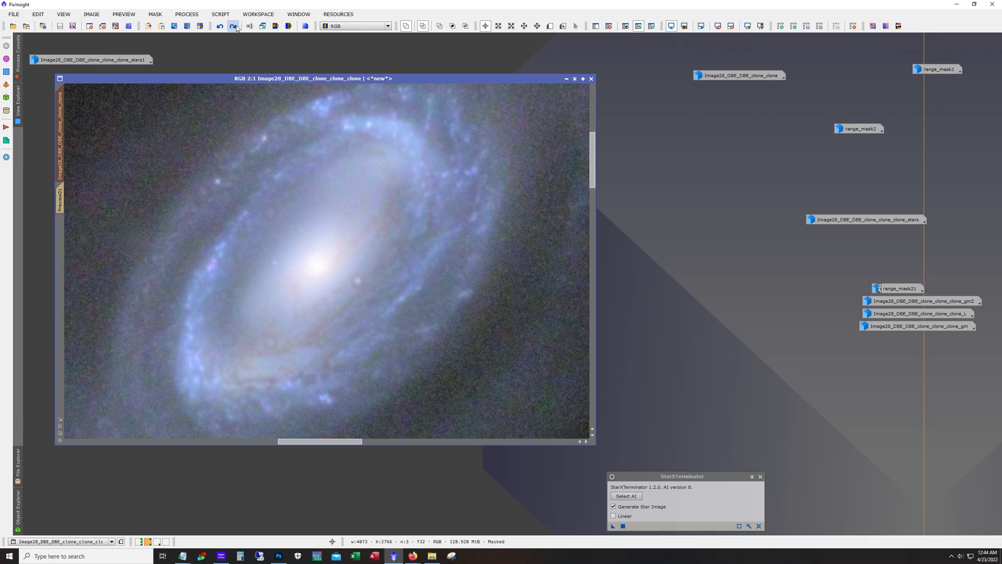
pyautogui.click(233, 27)
pyautogui.click(233, 26)
pyautogui.click(235, 26)
# - Compare the galaxy core with UnsharpMask off and on, then zoom back out
pyautogui.click(235, 27)
pyautogui.click(235, 27)
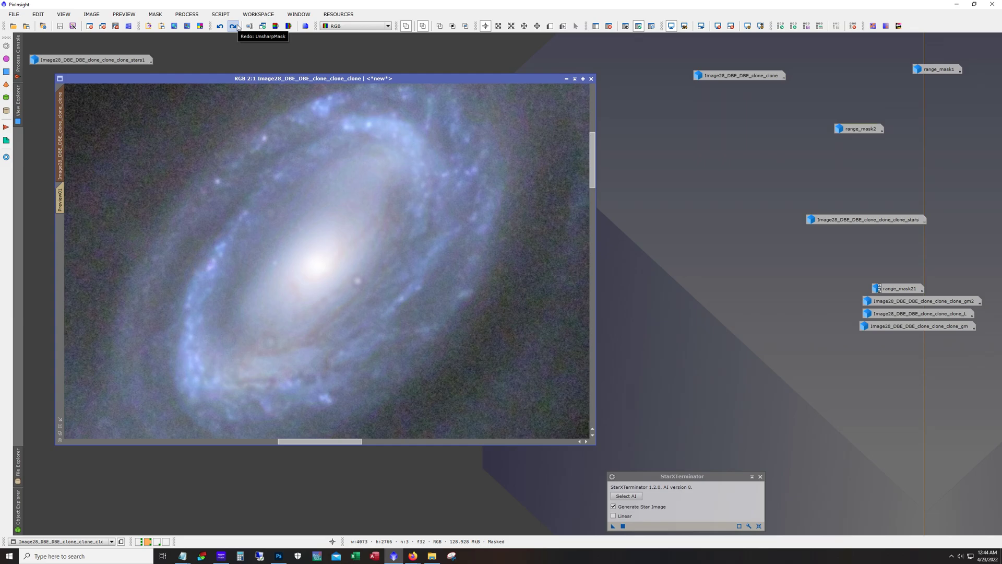
pyautogui.click(221, 27)
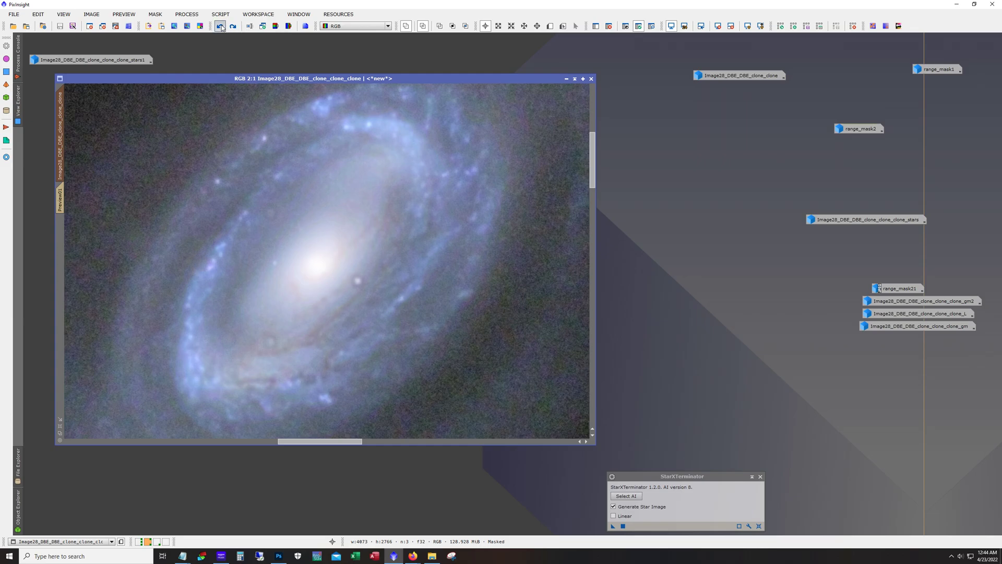
pyautogui.click(236, 27)
pyautogui.click(221, 27)
pyautogui.click(234, 27)
pyautogui.scroll(-2, 347, 237)
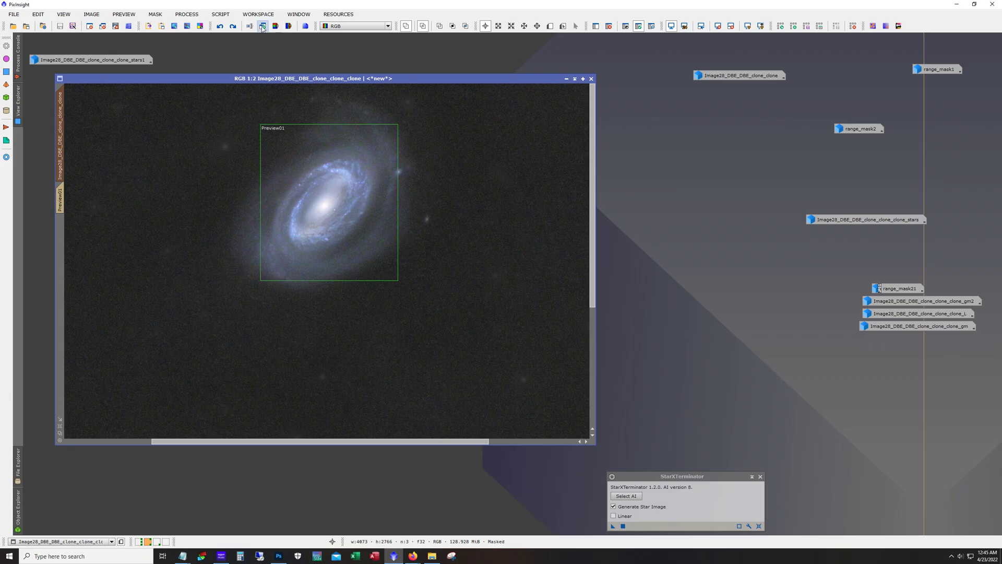
# - Reapply all remaining undone steps on the galaxy image
pyautogui.click(233, 26)
pyautogui.click(232, 26)
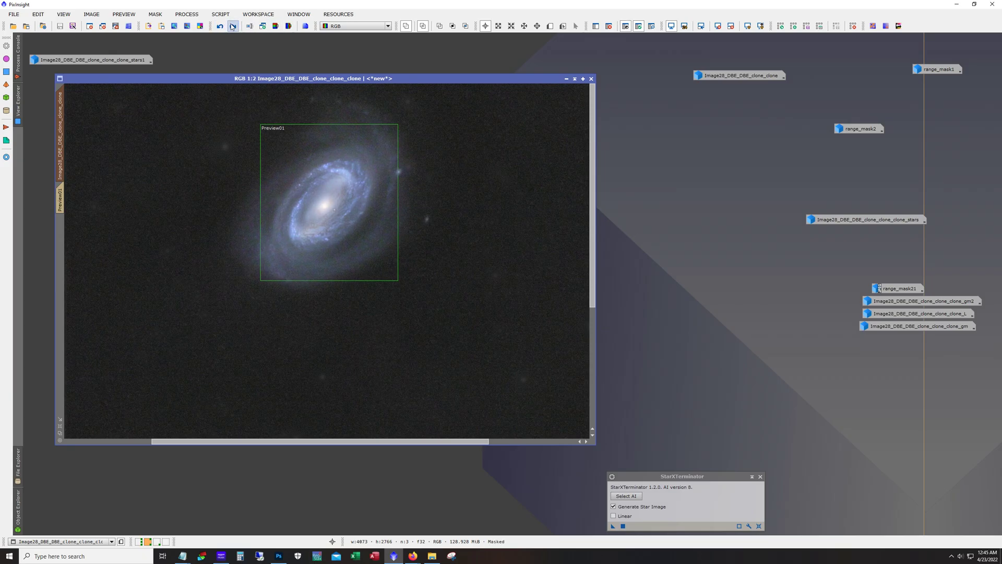
pyautogui.press('-')
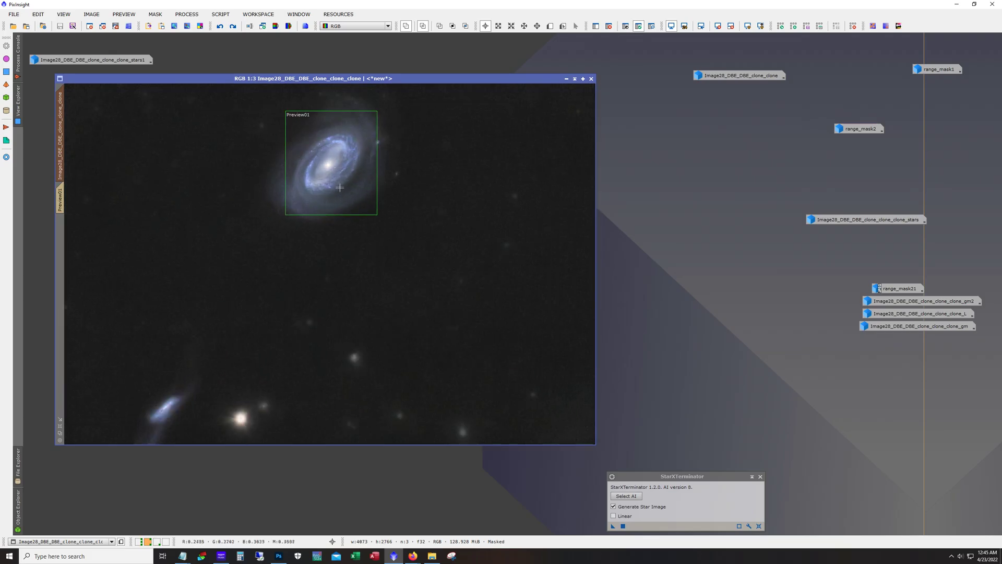
pyautogui.click(233, 28)
pyautogui.click(235, 31)
# - Inspect the galaxy at 2:1, then switch to the workspace holding starless1_DeNoiseAI_low_light and stars_clone
pyautogui.click(157, 542)
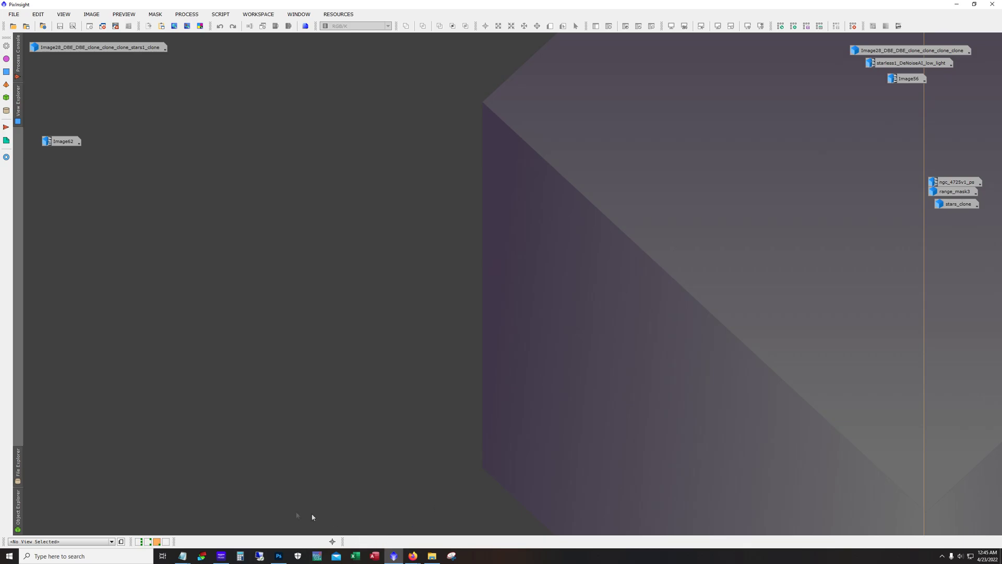
pyautogui.click(148, 542)
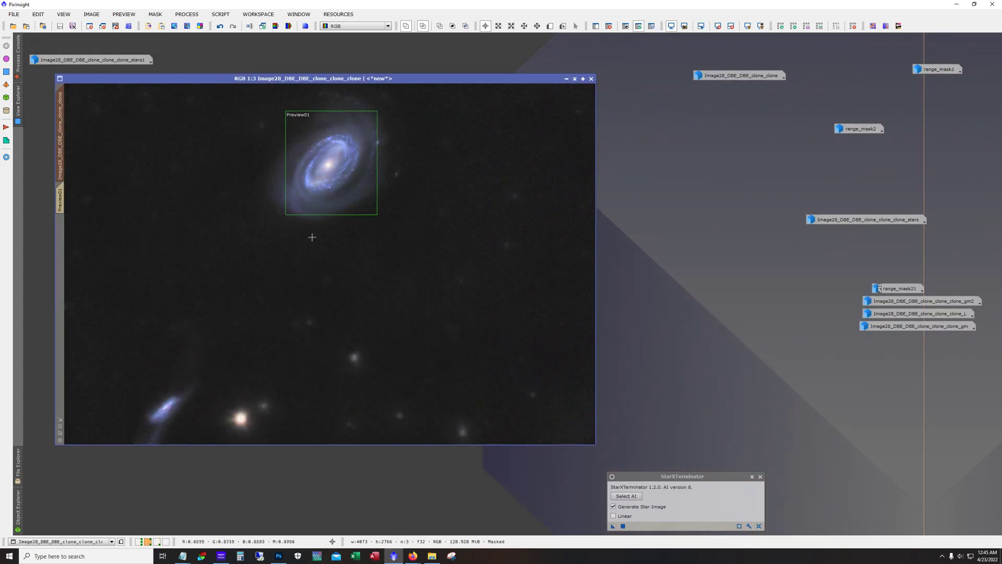
pyautogui.scroll(3, 312, 237)
pyautogui.moveTo(592, 256); pyautogui.dragTo(609, 186)
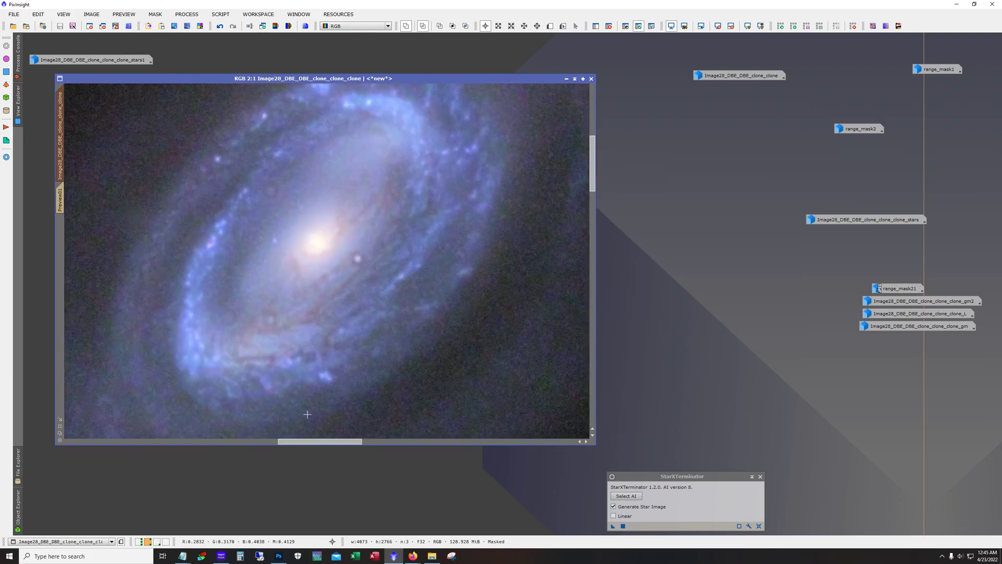
pyautogui.moveTo(320, 441); pyautogui.dragTo(282, 443)
pyautogui.scroll(-3, 316, 403)
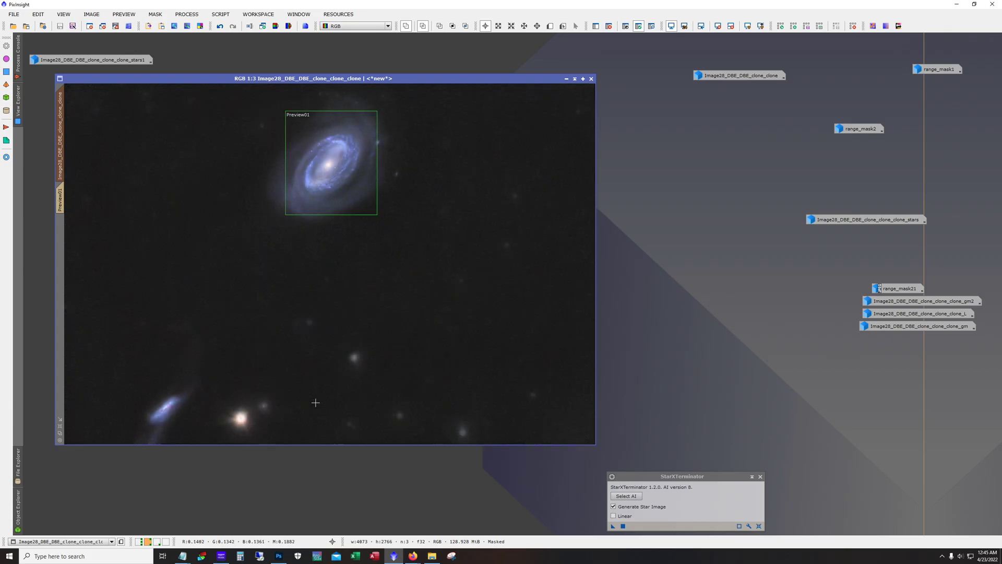
pyautogui.click(156, 542)
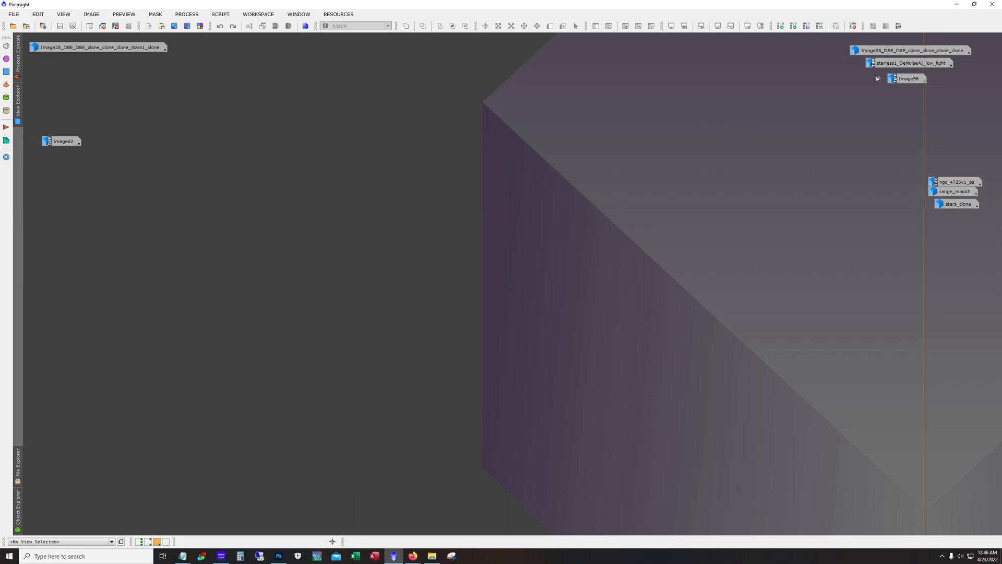
# - Open Image28_DBE_DBE_clone_clone_clone_clone and starless1_DeNoiseAI_low_light side by side at 1:3
pyautogui.doubleClick(886, 51)
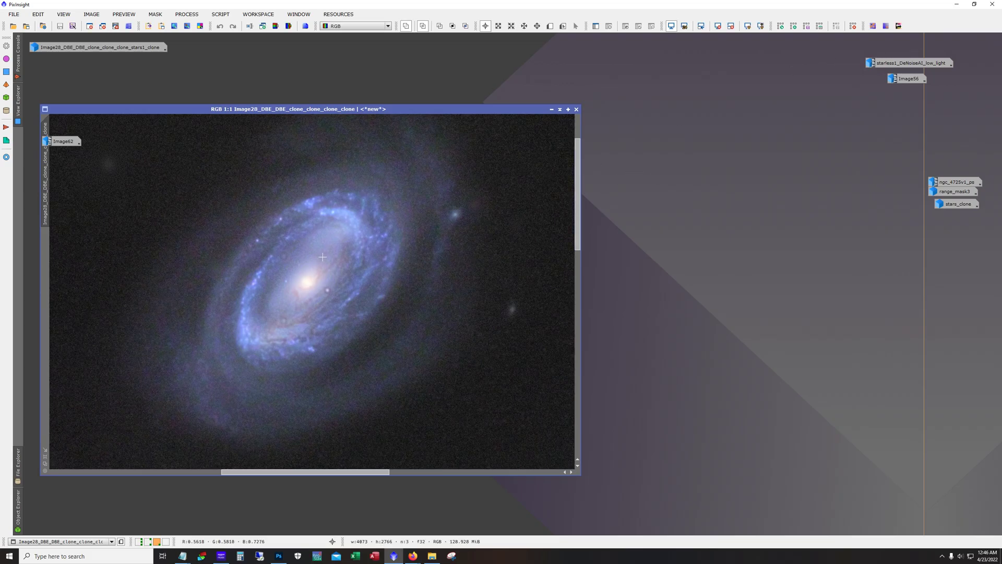
pyautogui.doubleClick(911, 63)
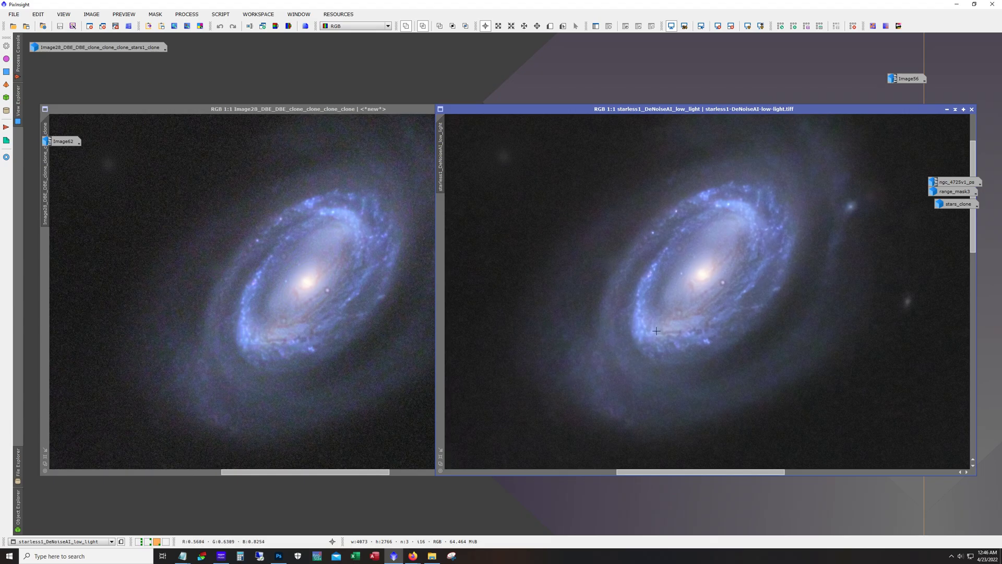
pyautogui.moveTo(747, 476); pyautogui.dragTo(576, 473)
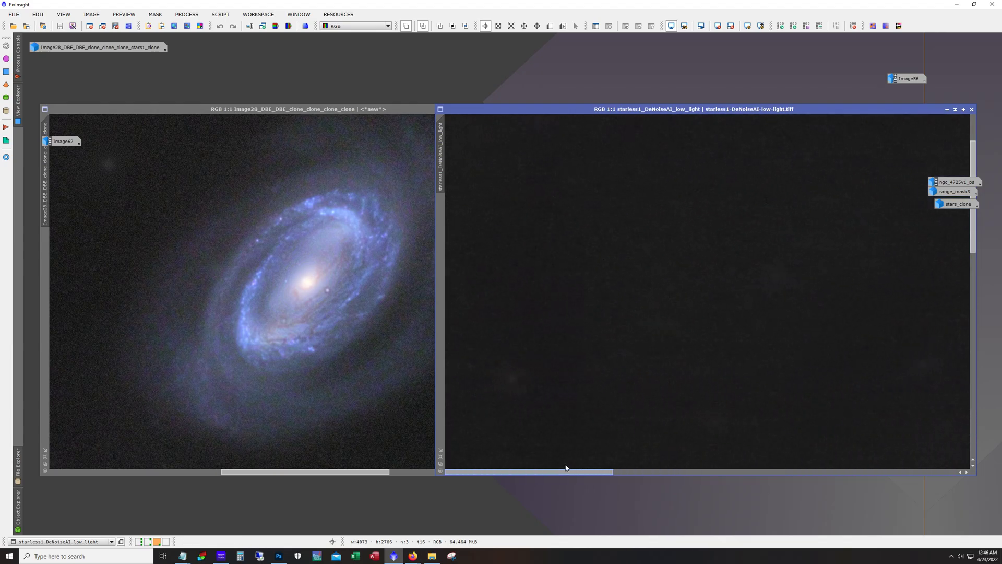
pyautogui.moveTo(304, 472); pyautogui.dragTo(139, 472)
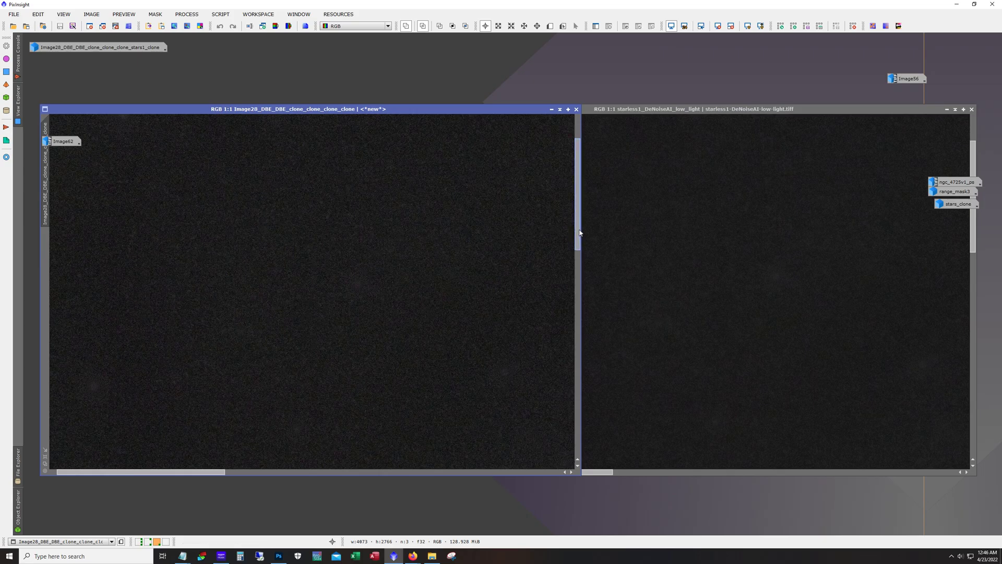
pyautogui.moveTo(579, 234); pyautogui.dragTo(578, 449)
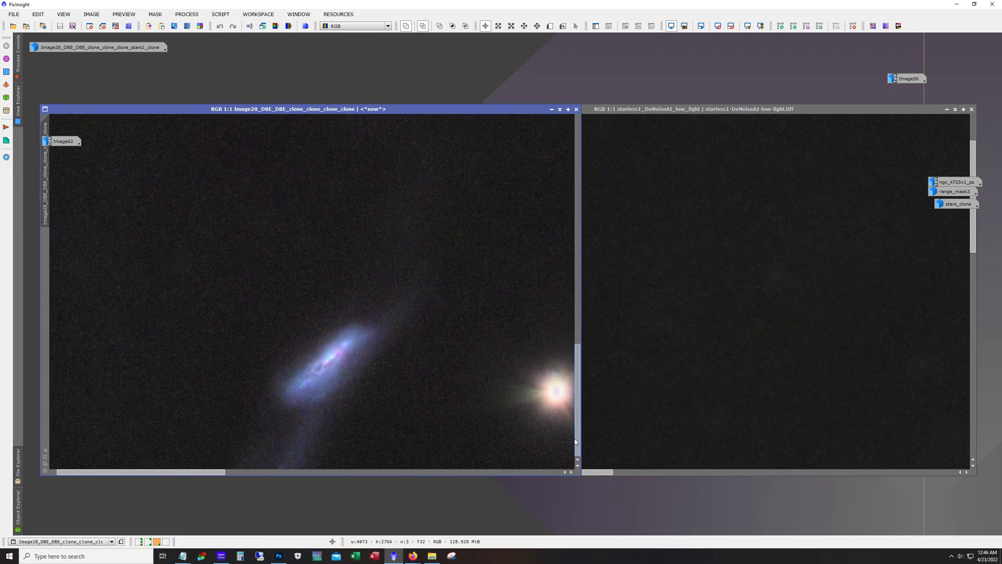
pyautogui.moveTo(973, 227); pyautogui.dragTo(981, 461)
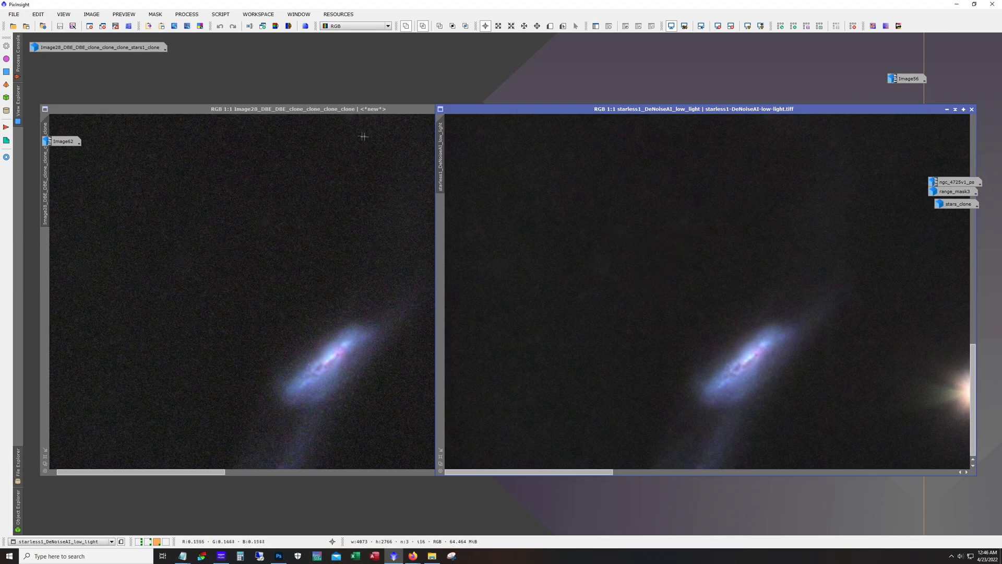
# - Compare the two galaxy images, then iconize the new image and starless1_DeNoiseAI_low_light
pyautogui.click(349, 112)
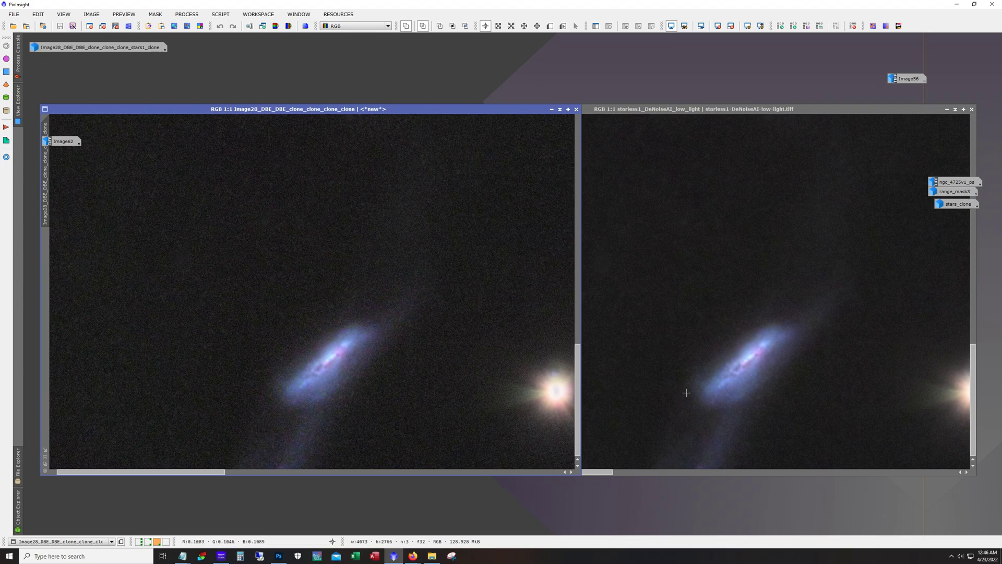
pyautogui.click(689, 365)
pyautogui.scroll(-2, 689, 365)
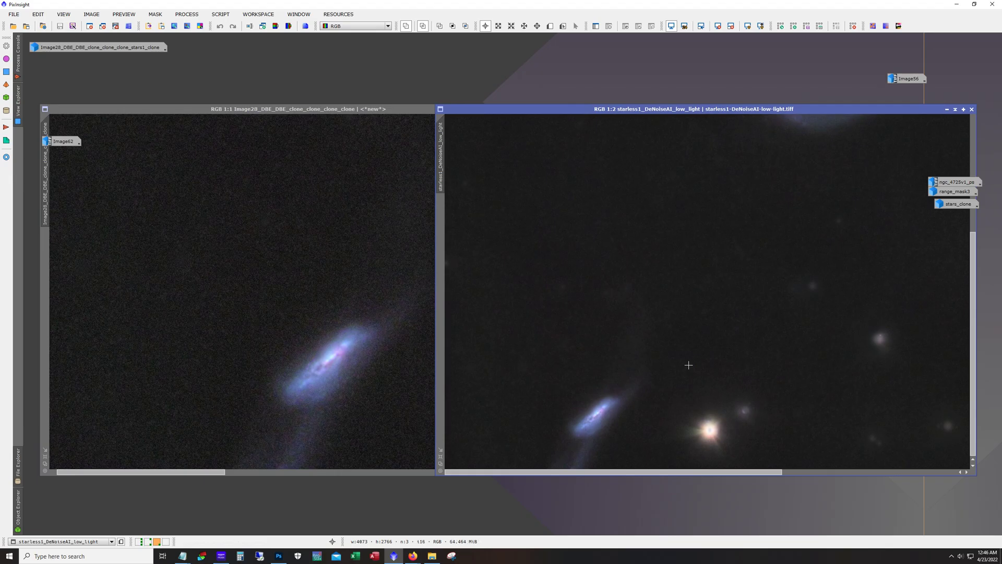
pyautogui.click(372, 343)
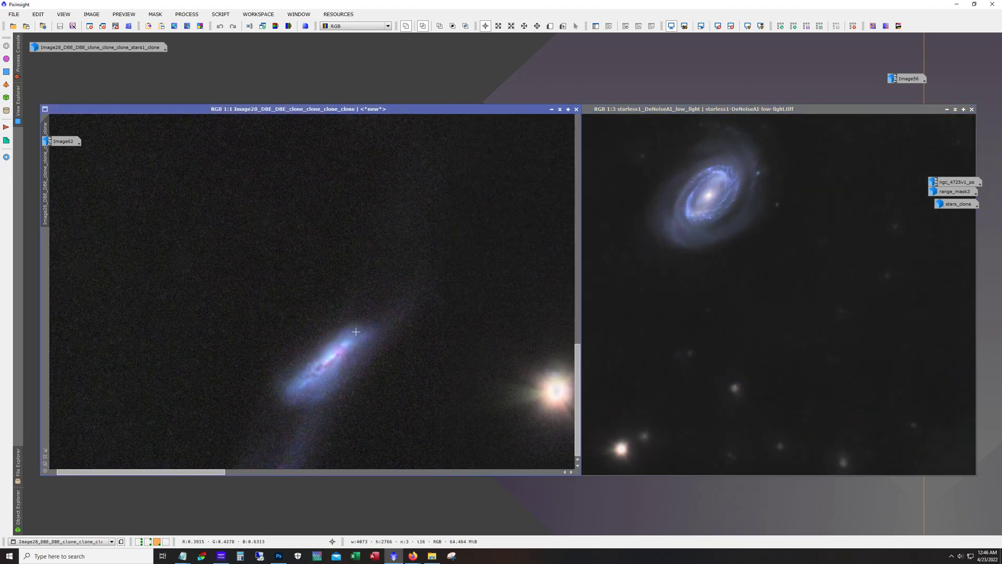
pyautogui.scroll(-2, 371, 343)
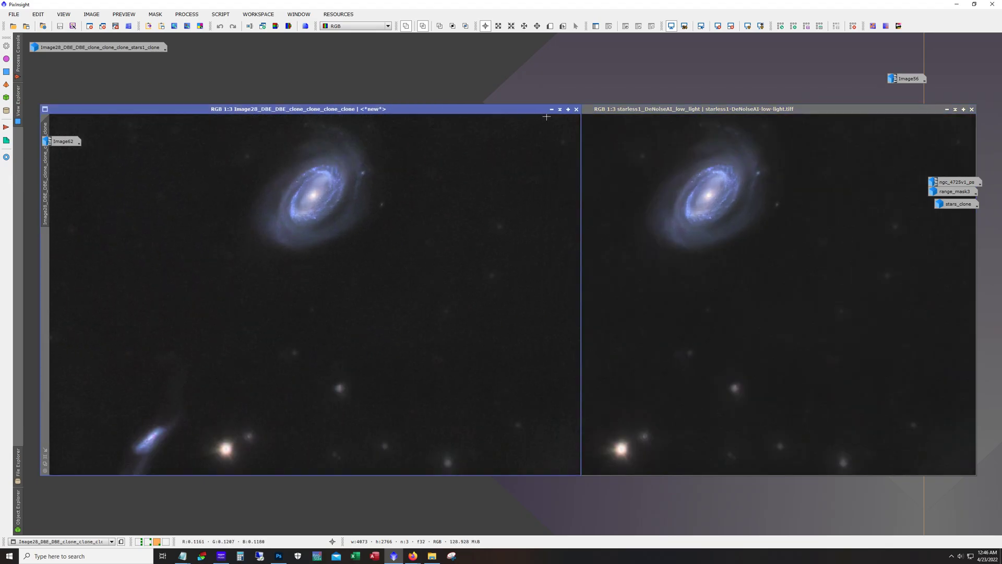
pyautogui.click(551, 109)
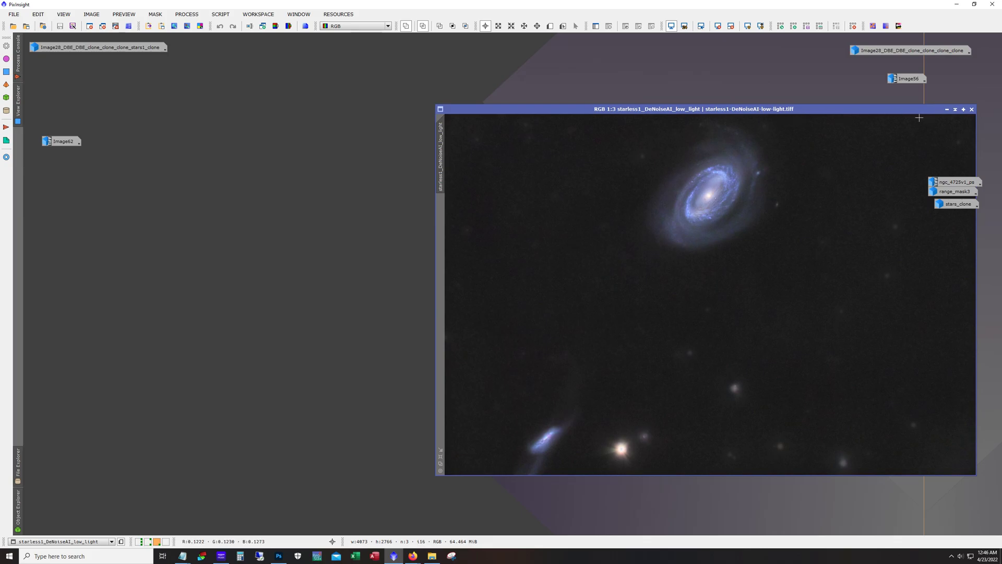
pyautogui.moveTo(805, 108); pyautogui.dragTo(513, 92)
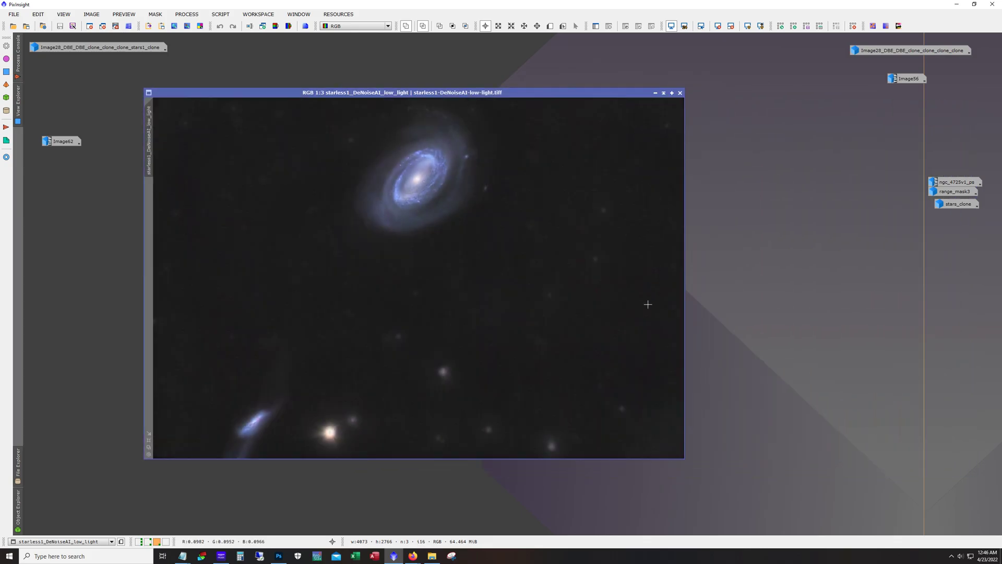
pyautogui.click(655, 92)
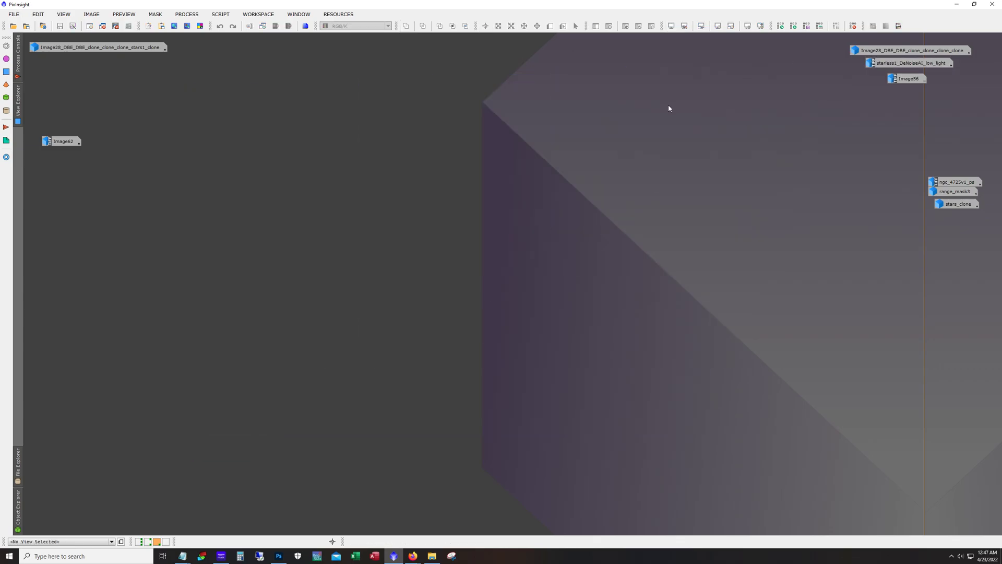
# - Restore stars1_clone into an enlarged window and zoom in to inspect the stars
pyautogui.doubleClick(77, 47)
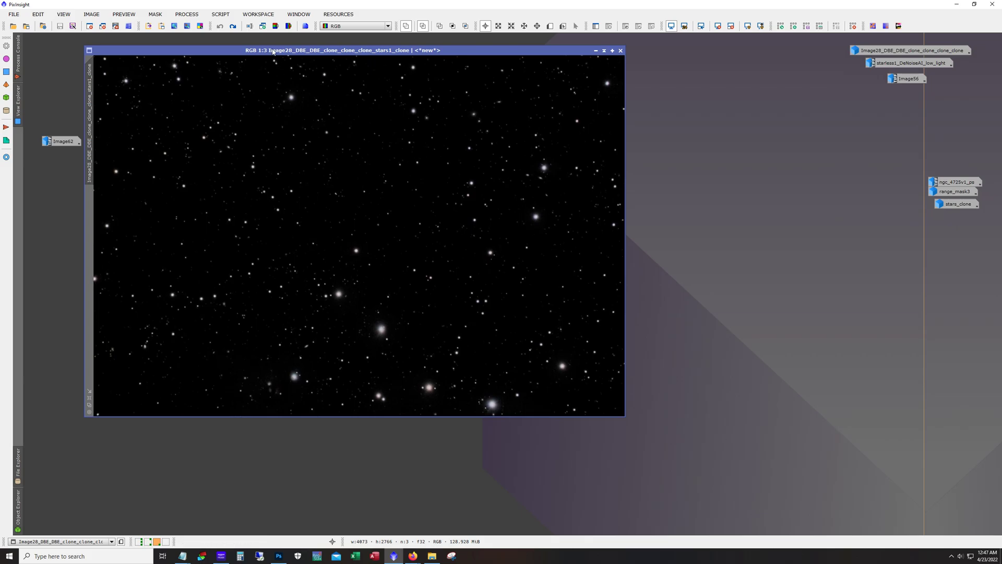
pyautogui.moveTo(277, 50); pyautogui.dragTo(278, 87)
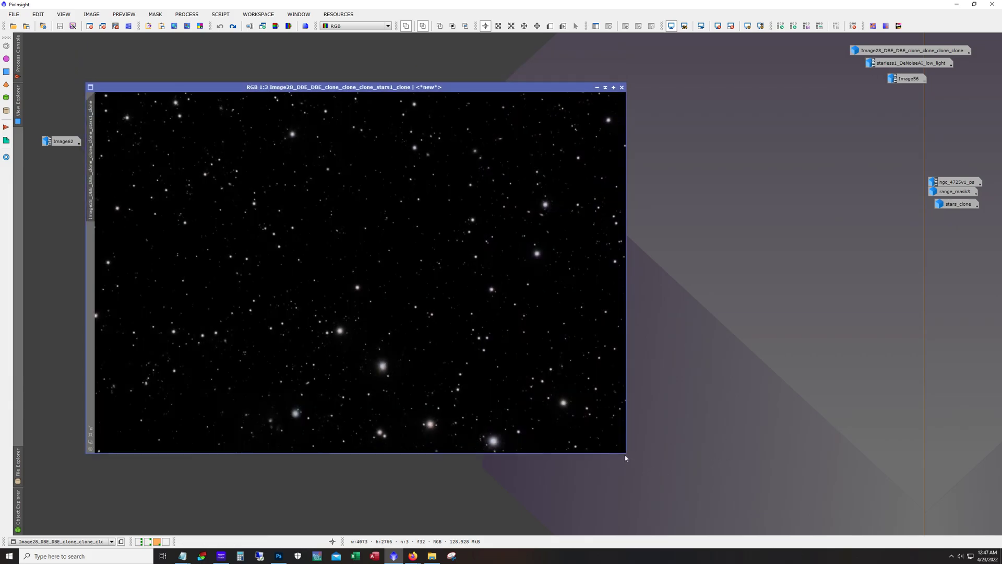
pyautogui.moveTo(625, 457); pyautogui.dragTo(730, 502)
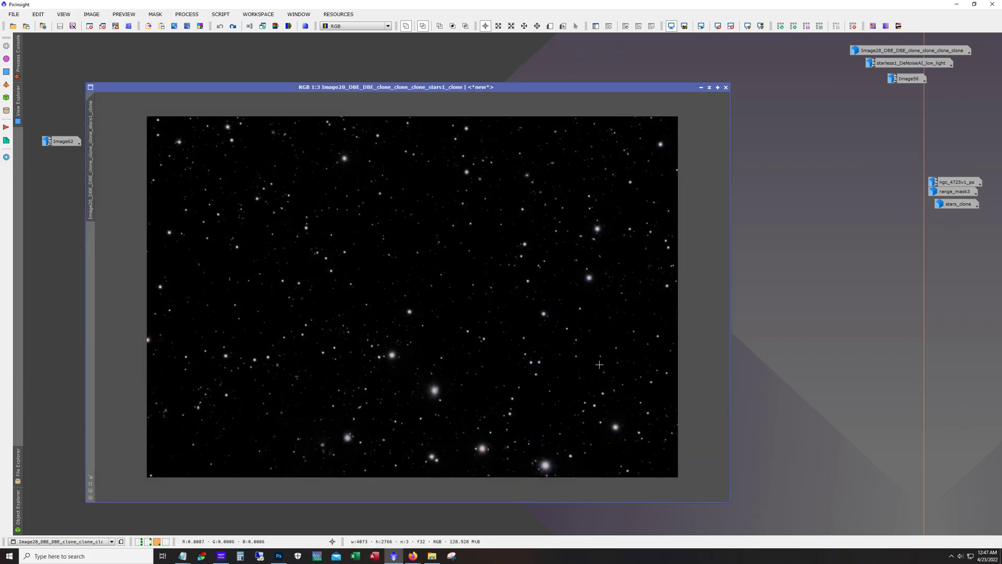
pyautogui.scroll(3, 599, 364)
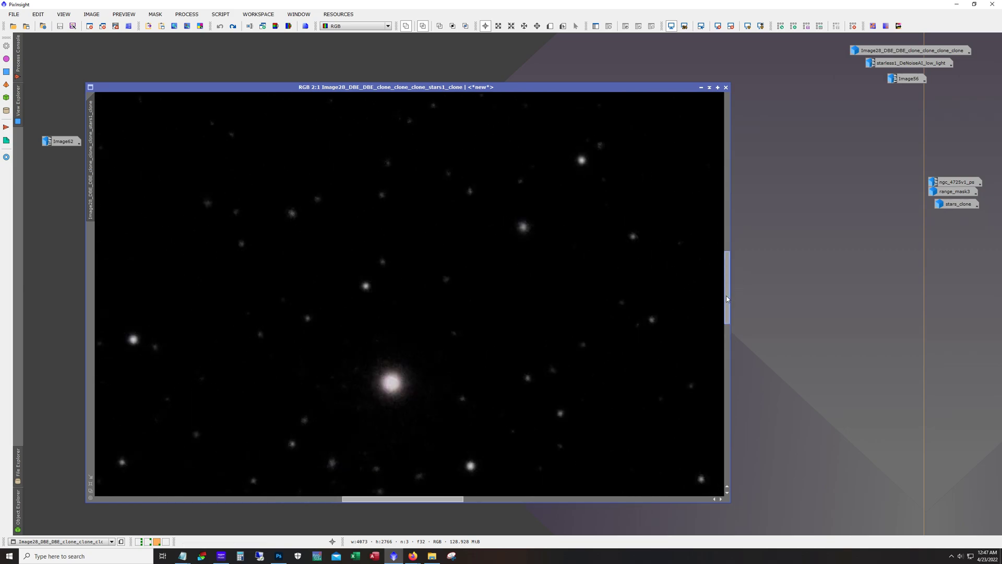
pyautogui.moveTo(728, 299); pyautogui.dragTo(731, 193)
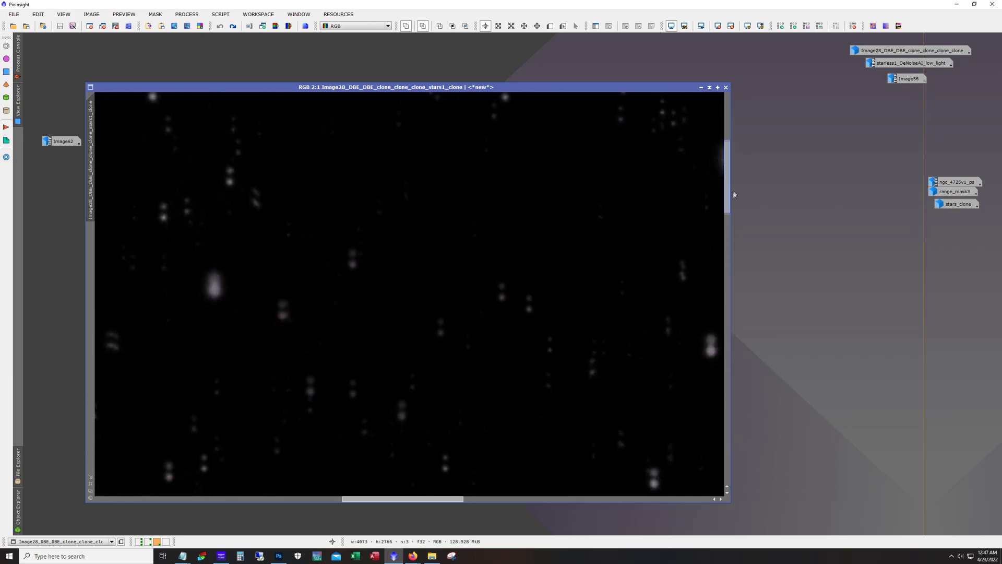
pyautogui.scroll(-3, 383, 308)
pyautogui.scroll(1, 384, 308)
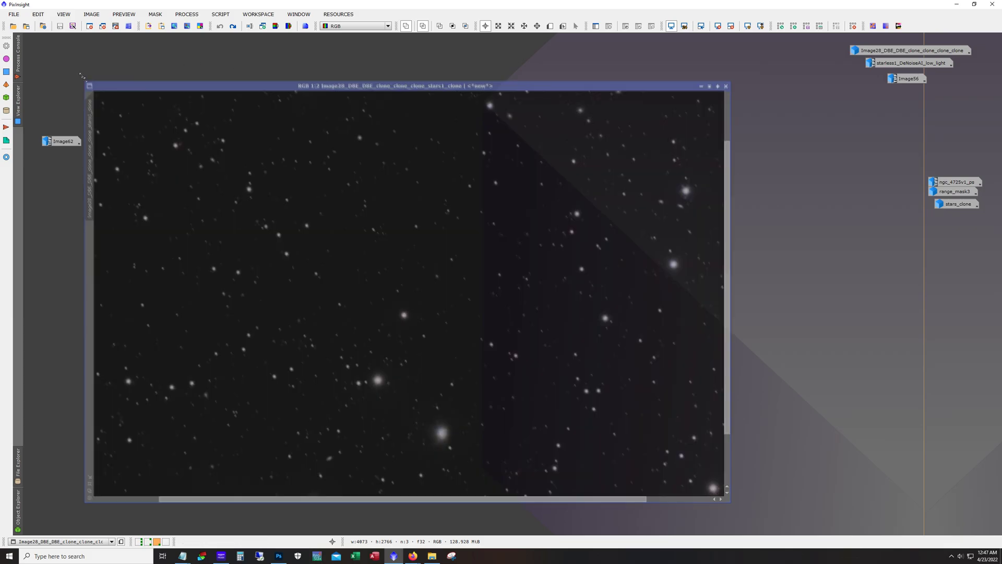
pyautogui.moveTo(86, 83); pyautogui.dragTo(51, 39)
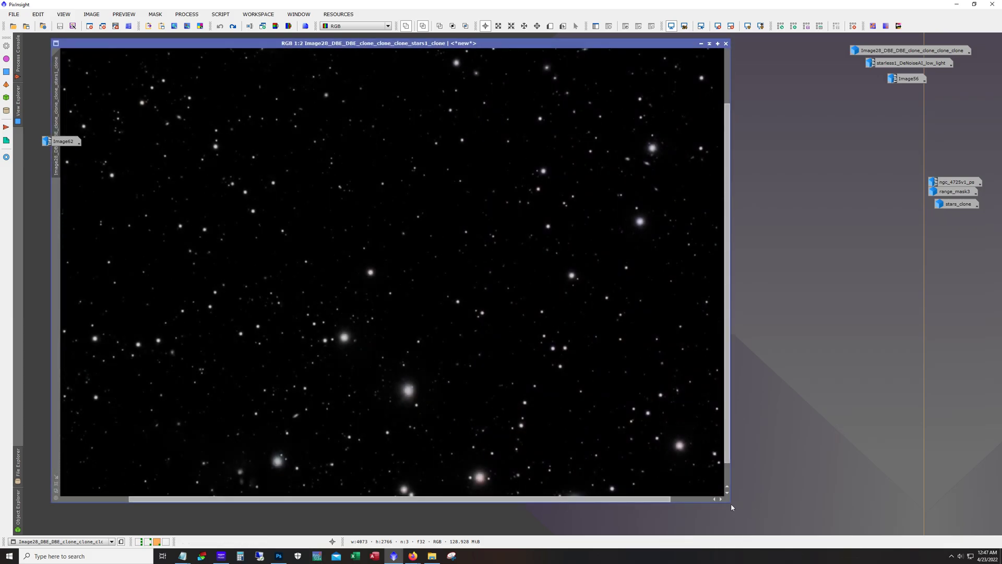
pyautogui.moveTo(729, 505); pyautogui.dragTo(811, 528)
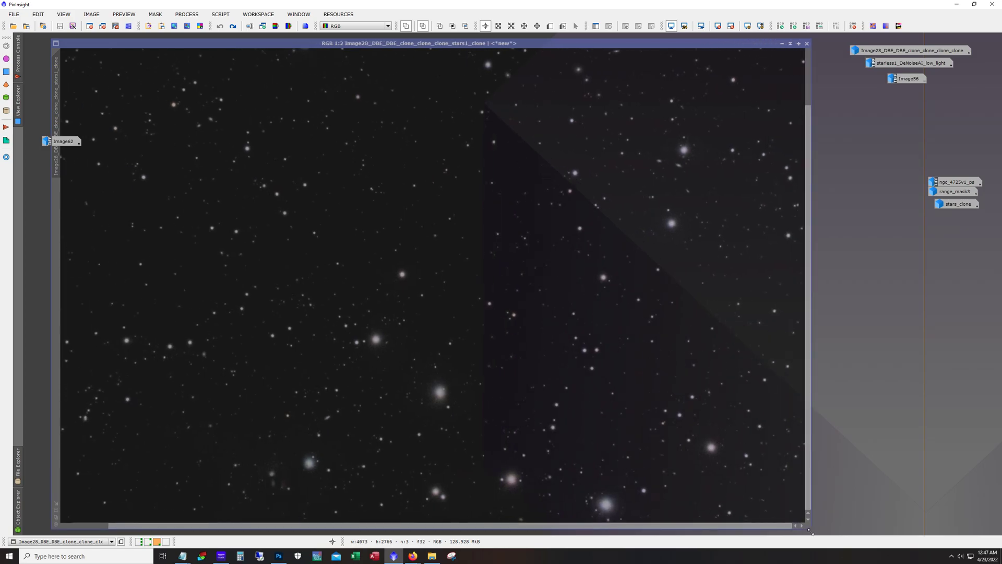
pyautogui.scroll(-1, 592, 413)
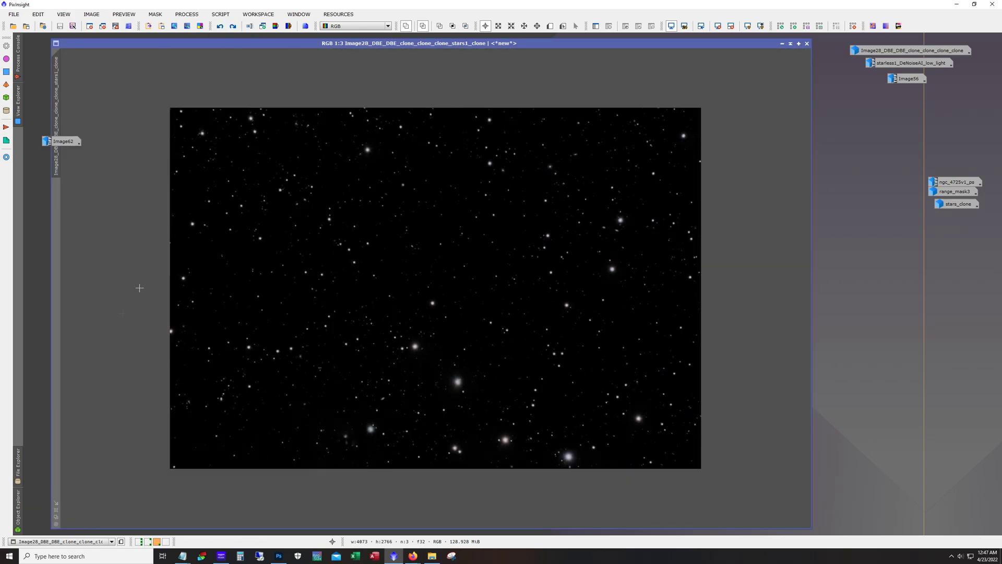
# - Compare the SCNR versions, keep the coloured-star 'stars' image, and iconize it
pyautogui.click(233, 27)
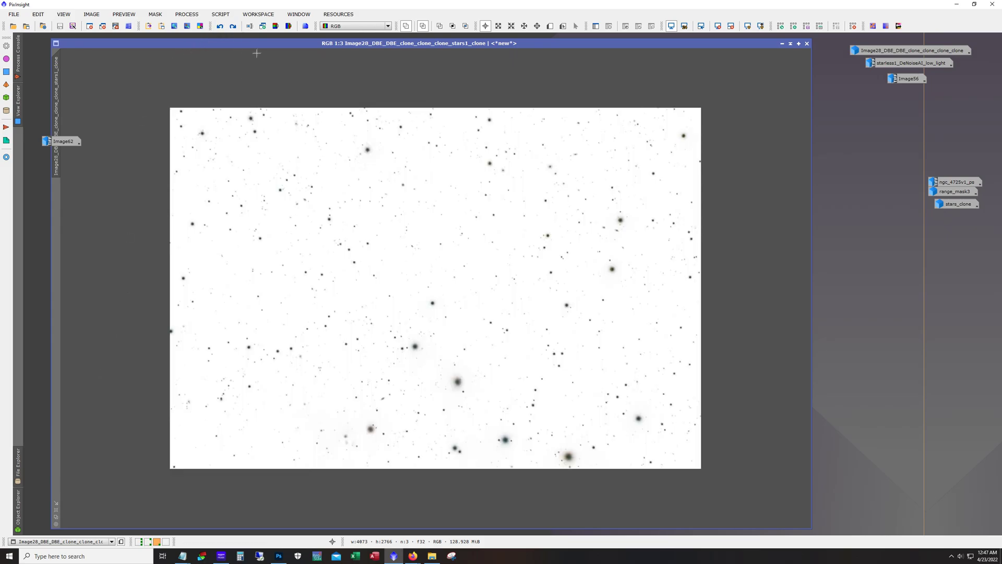
pyautogui.click(233, 27)
pyautogui.click(233, 26)
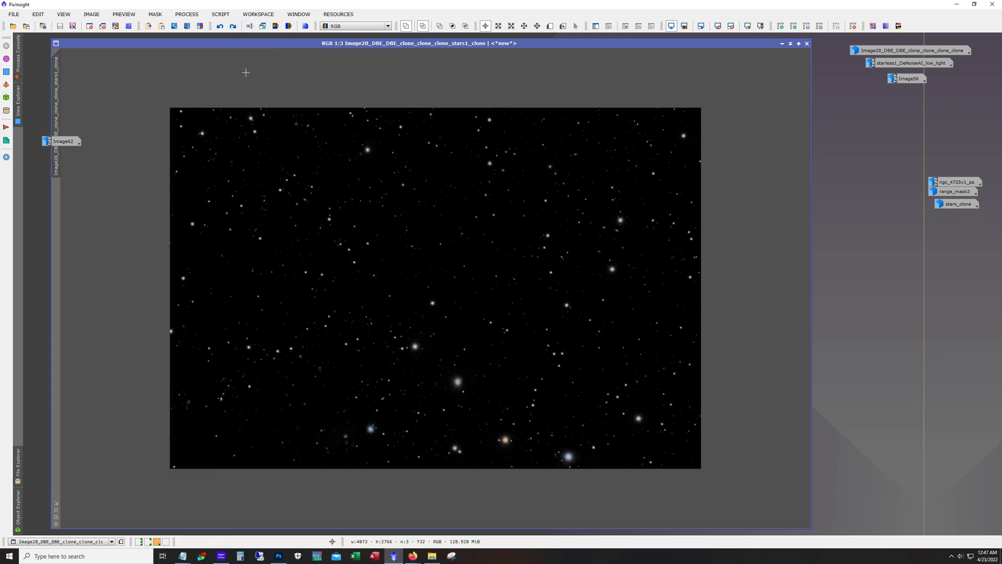
pyautogui.click(220, 26)
pyautogui.click(233, 26)
pyautogui.click(234, 26)
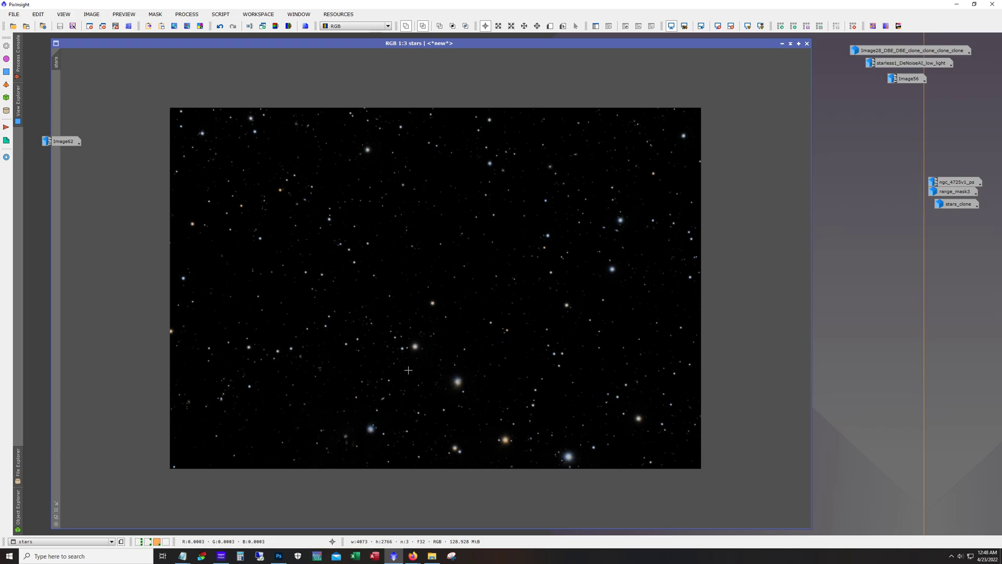
pyautogui.click(781, 45)
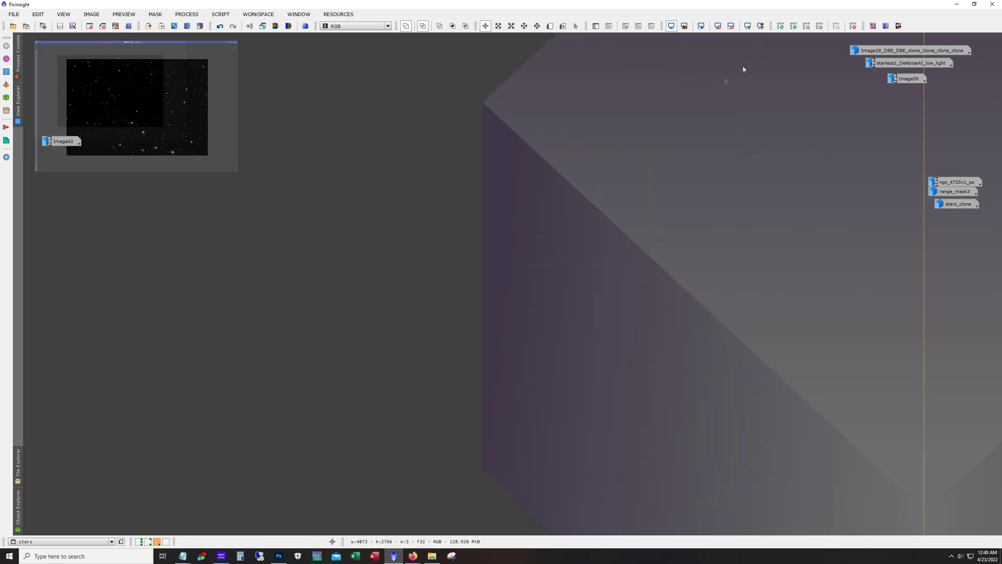
# - Open Image62 (ngc_4725v2_ps.tif), enlarge its window across the workspace, and view at 1:2
pyautogui.click(59, 144)
pyautogui.doubleClick(58, 144)
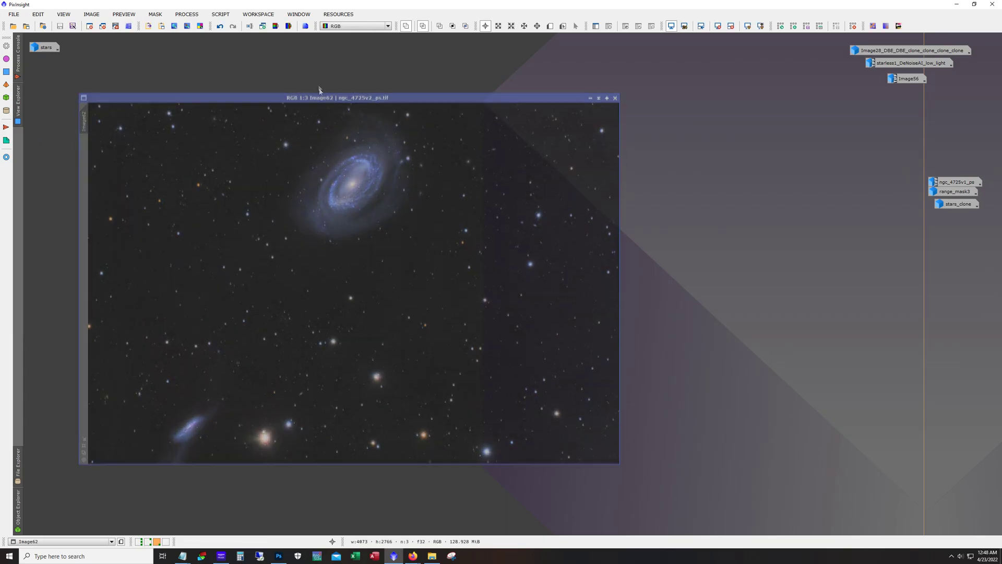
pyautogui.moveTo(320, 98); pyautogui.dragTo(318, 64)
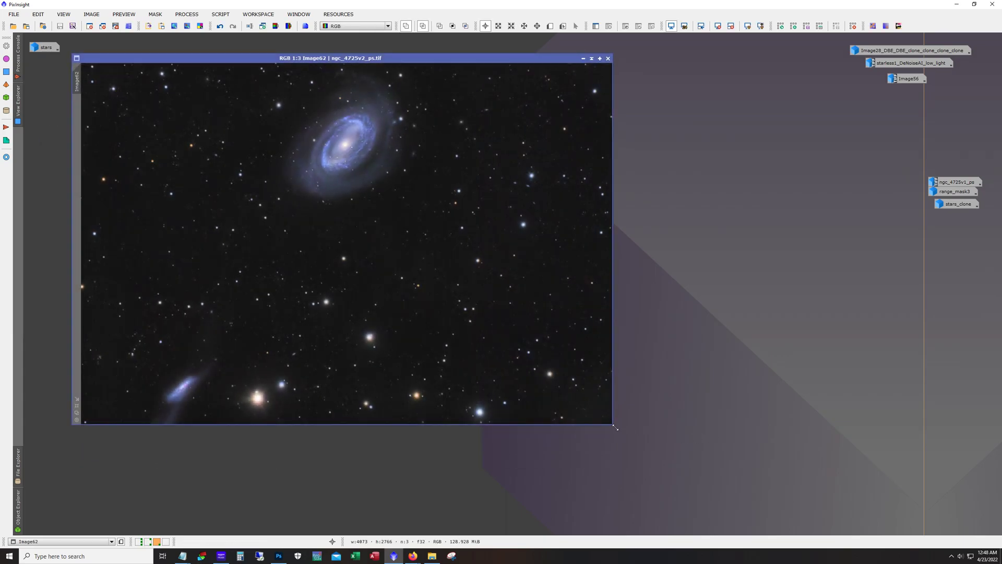
pyautogui.moveTo(616, 426); pyautogui.dragTo(820, 521)
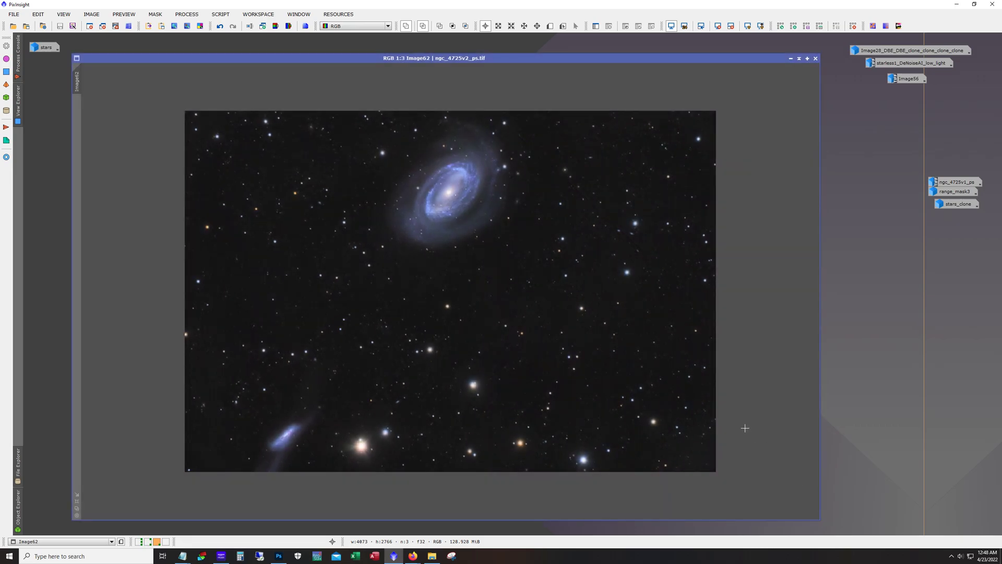
pyautogui.scroll(1, 745, 425)
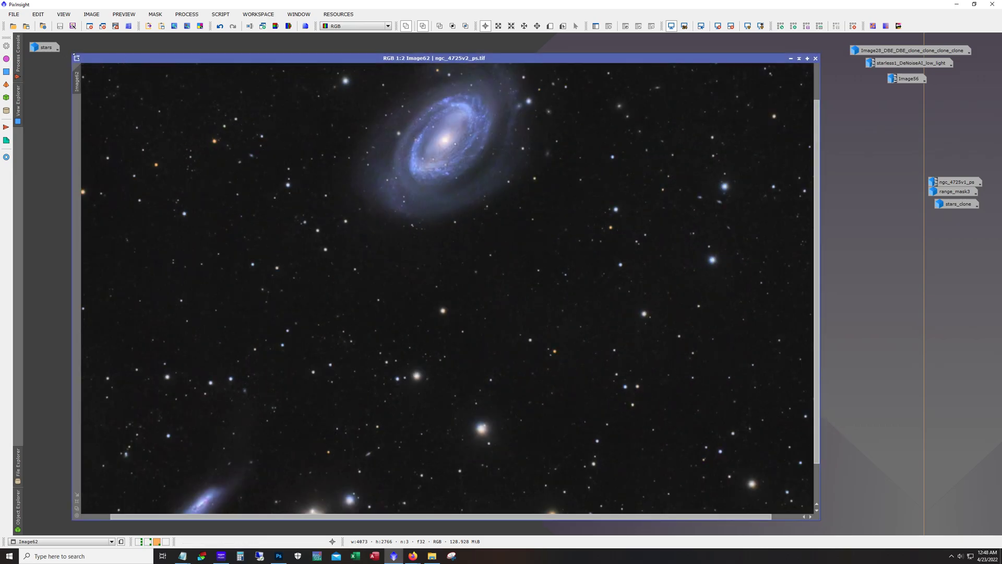
pyautogui.moveTo(72, 55); pyautogui.dragTo(56, 34)
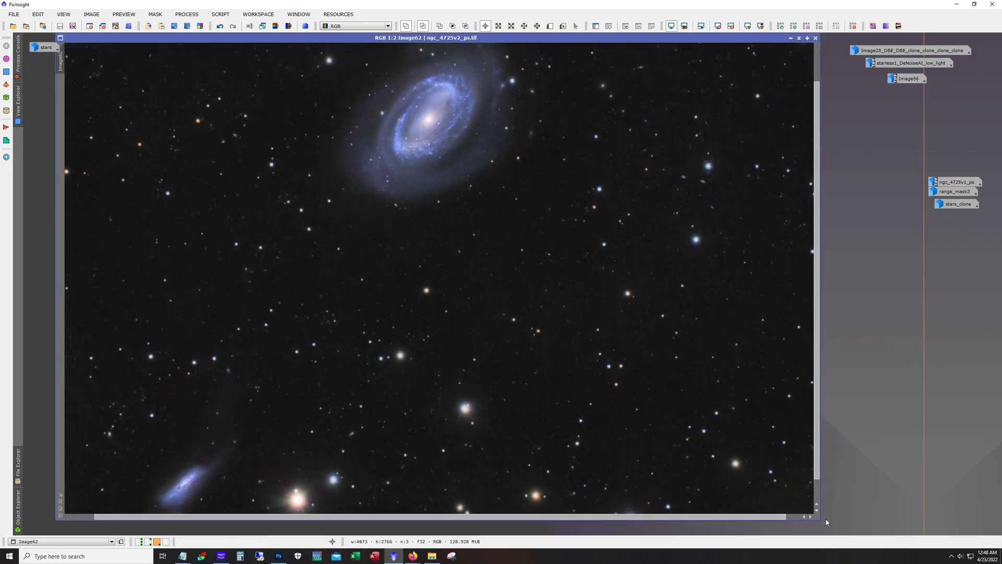
pyautogui.moveTo(818, 521); pyautogui.dragTo(889, 544)
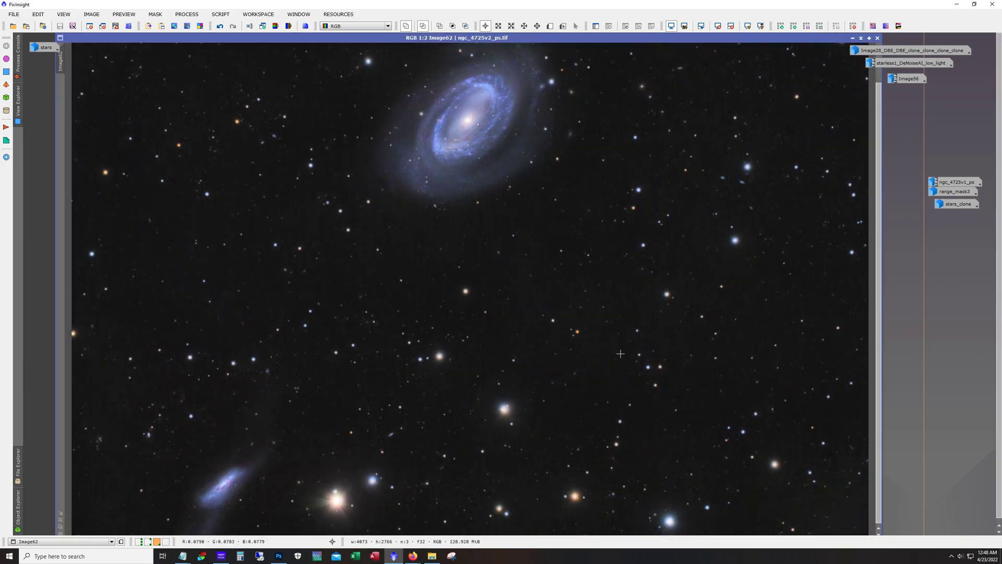
pyautogui.scroll(-2, 620, 353)
pyautogui.scroll(2, 620, 353)
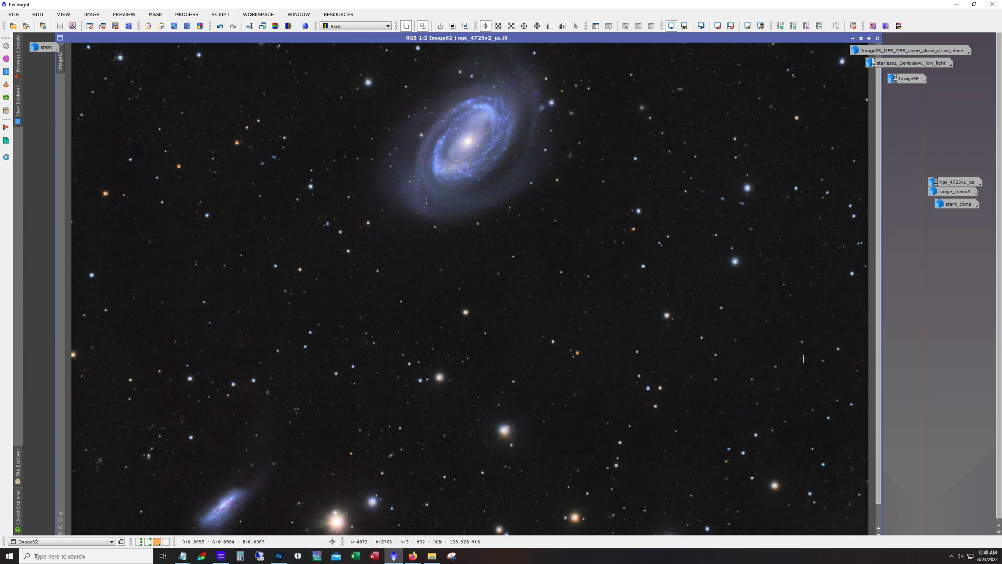
pyautogui.moveTo(881, 377); pyautogui.dragTo(885, 399)
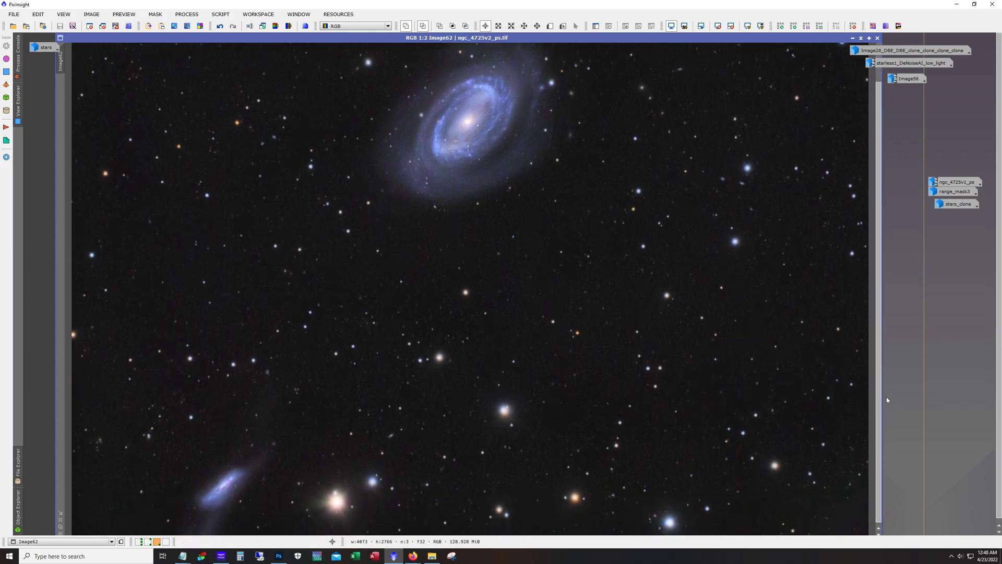